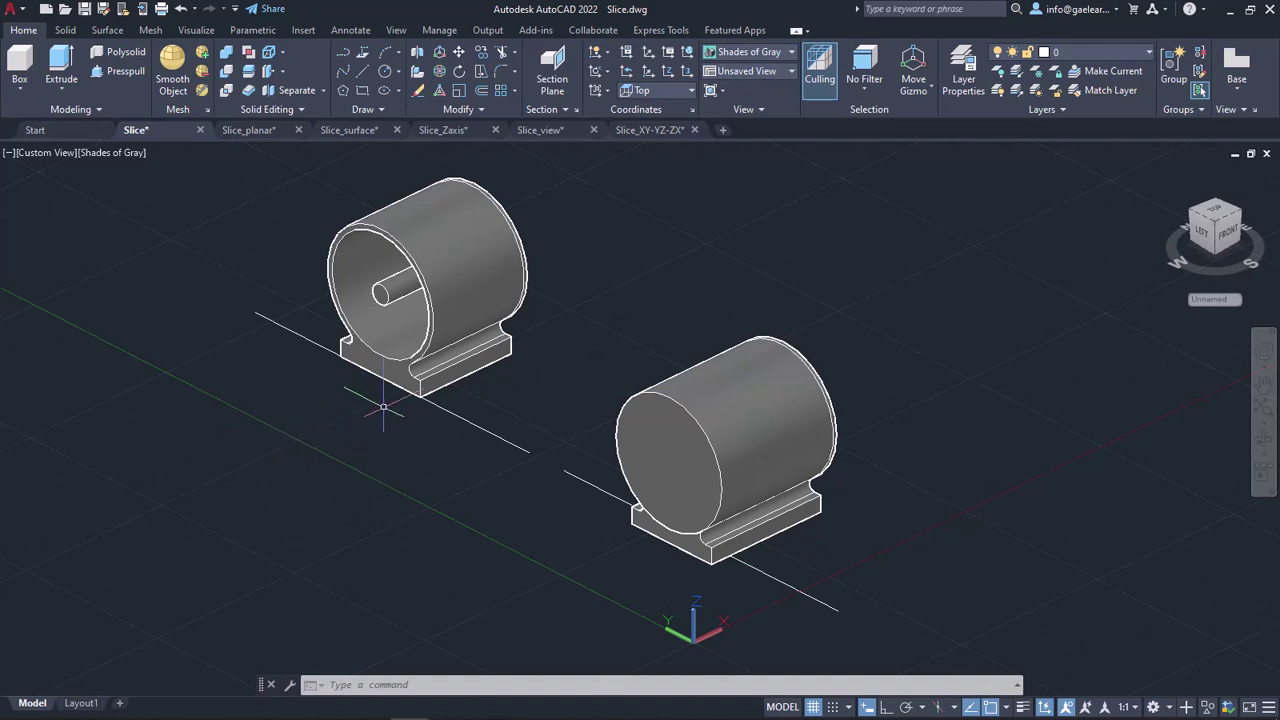
Step: Start SLICE and select the right-hand motor housing as the only solid to cut
mouse_move(442, 384)
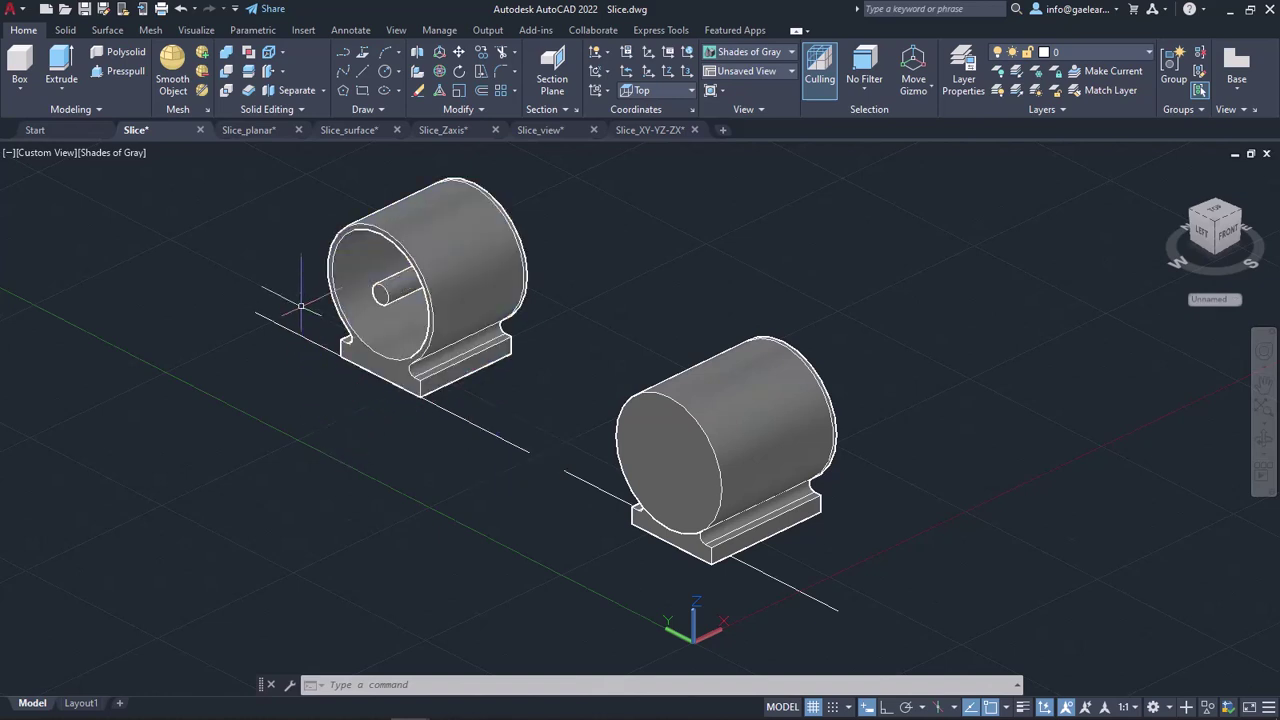
left_click(252, 80)
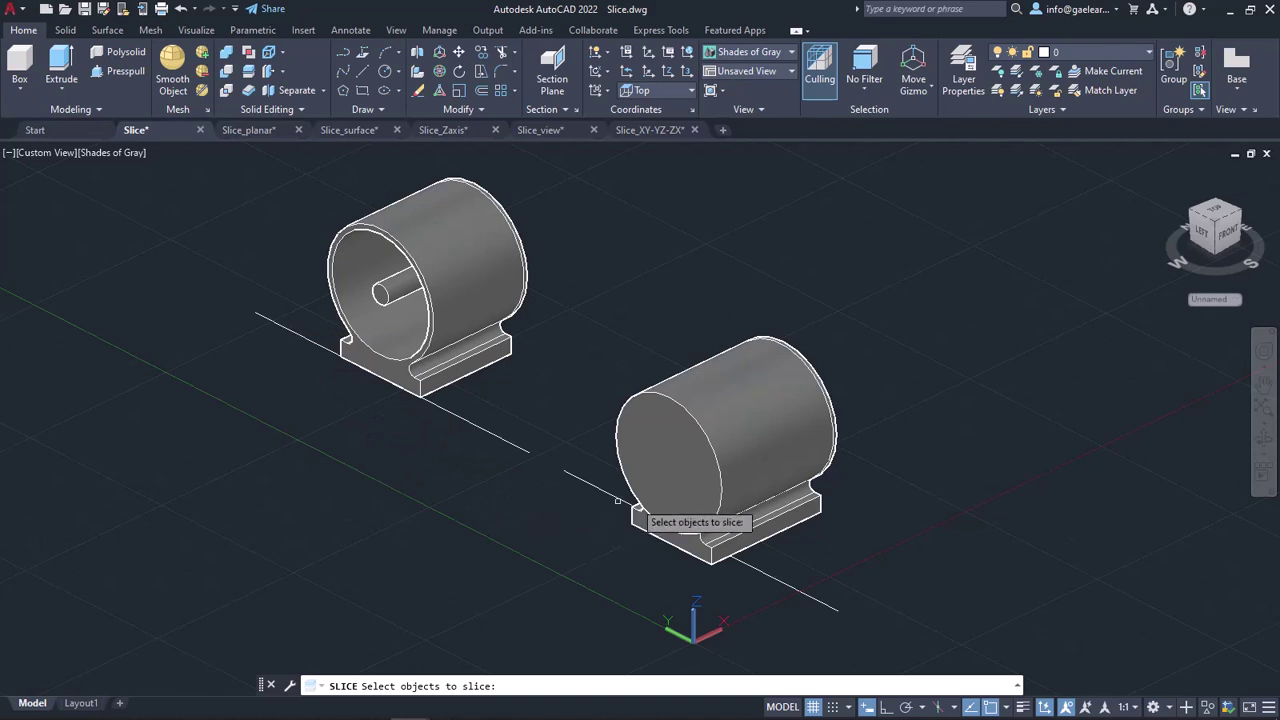
left_click(745, 492)
left_click(745, 492)
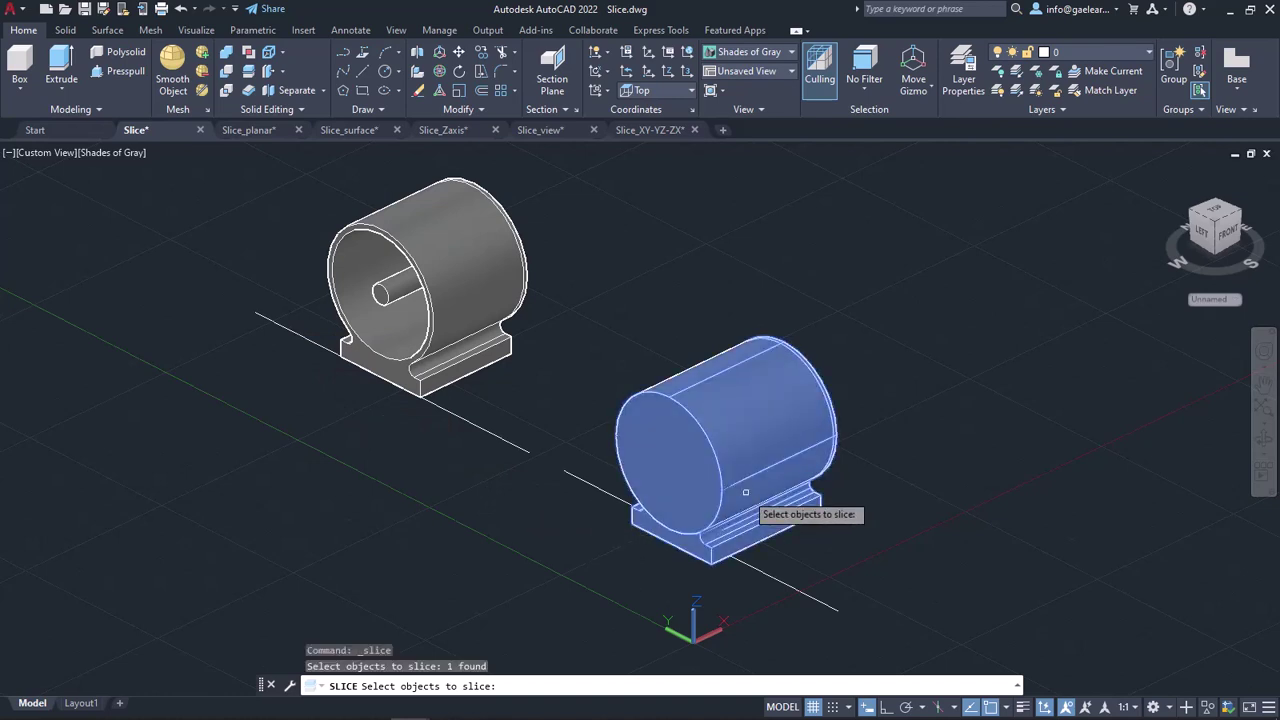
key("Return")
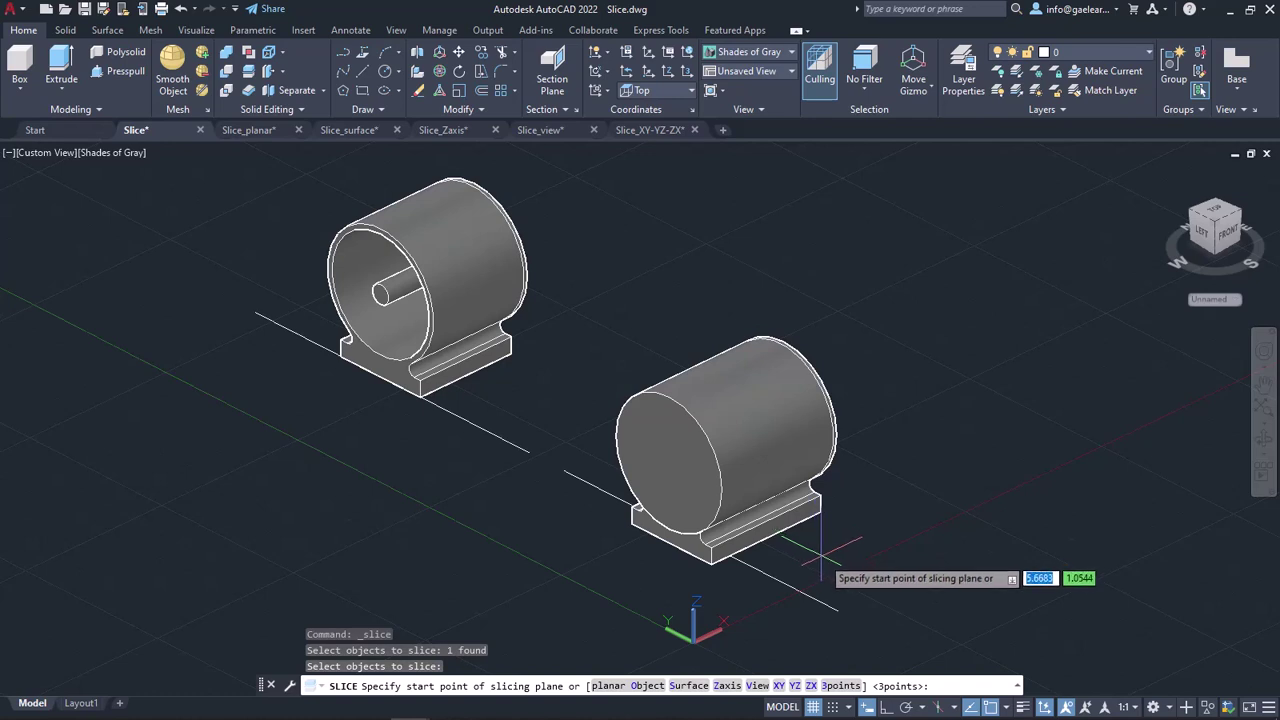
Step: Slice the housing through the guide line's endpoints keeping the far side, then start SLICE in Slice_planar.dwg
left_click(839, 611)
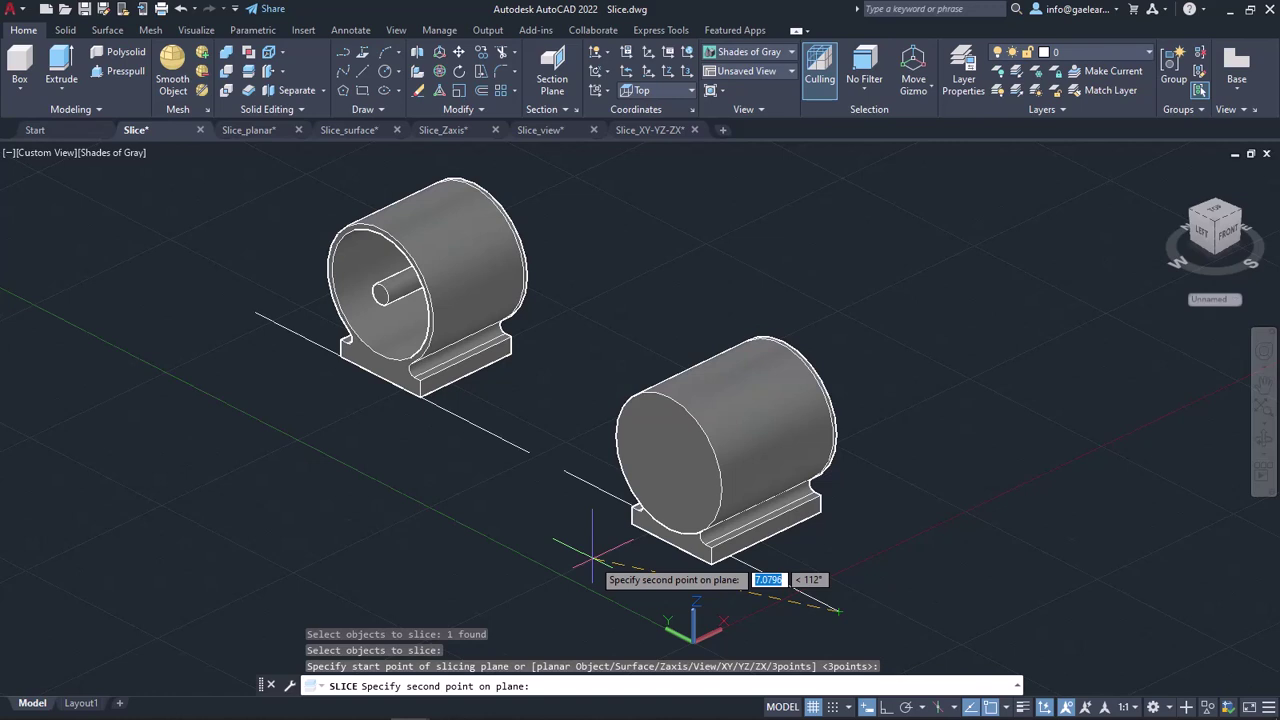
left_click(565, 471)
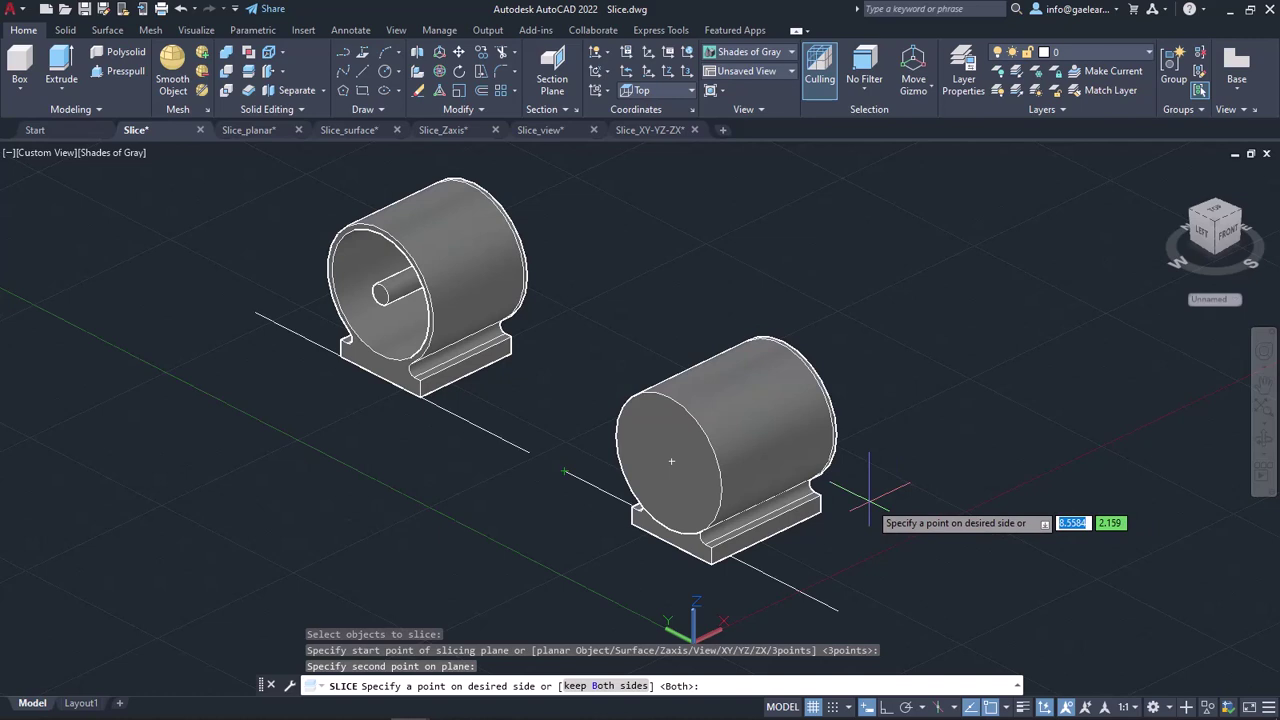
left_click(811, 481)
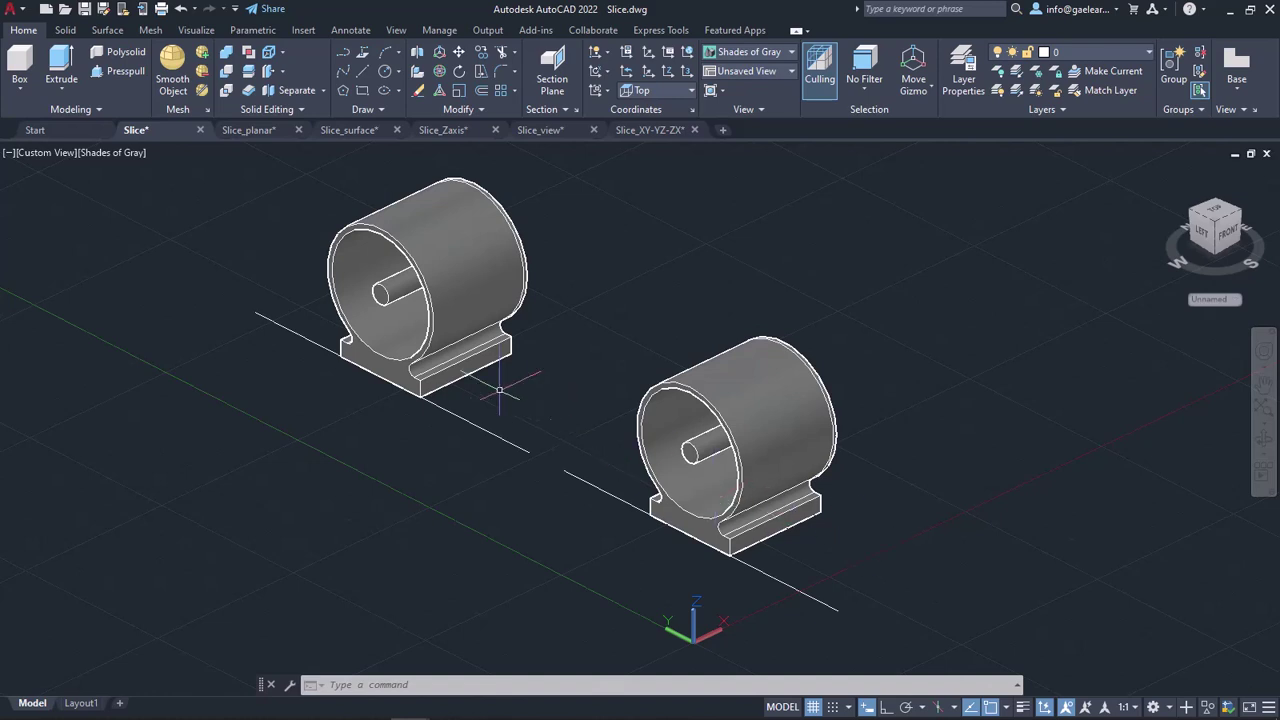
left_click(257, 133)
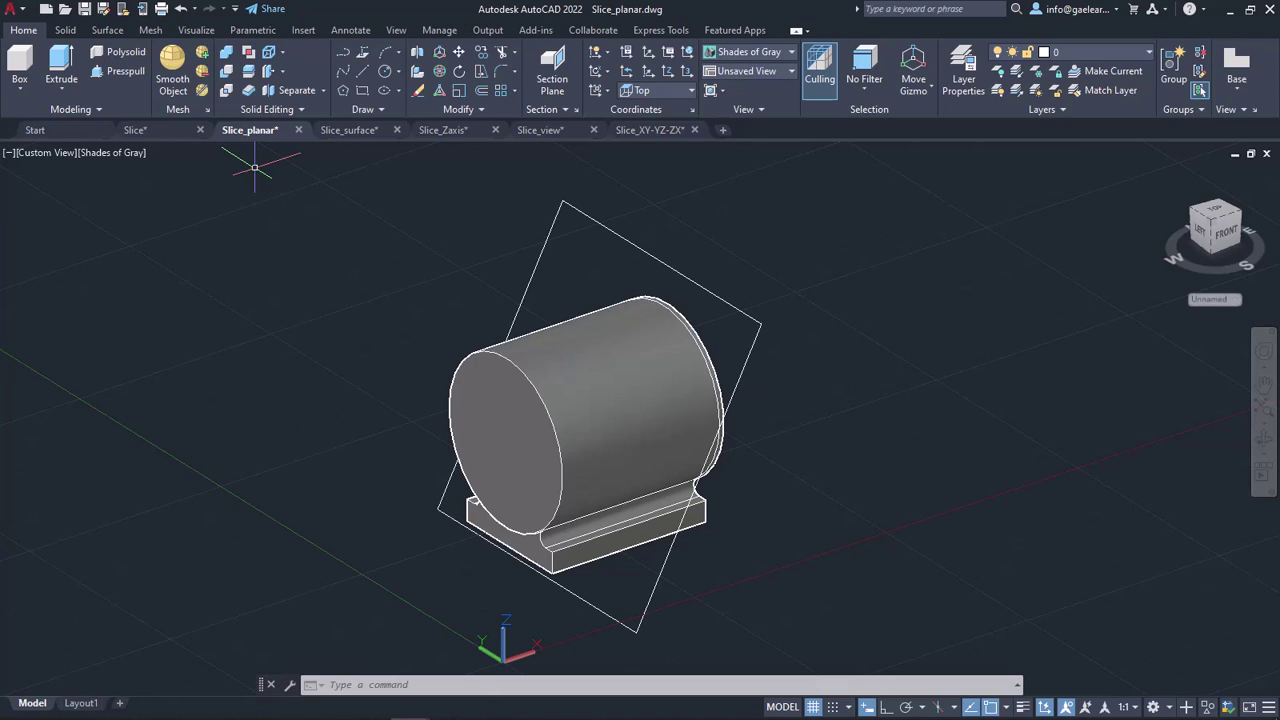
left_click(248, 89)
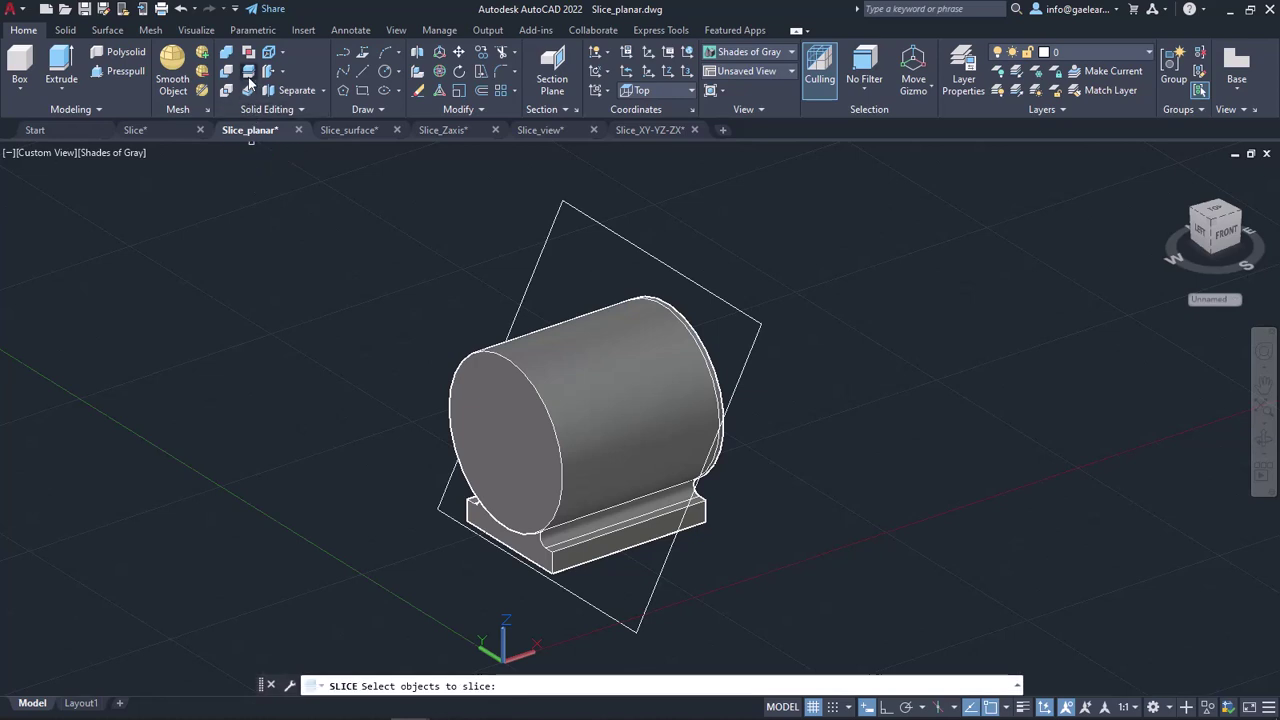
Step: Select the cylinder housing and use the rectangular outline as the planar cutting object
left_click(518, 408)
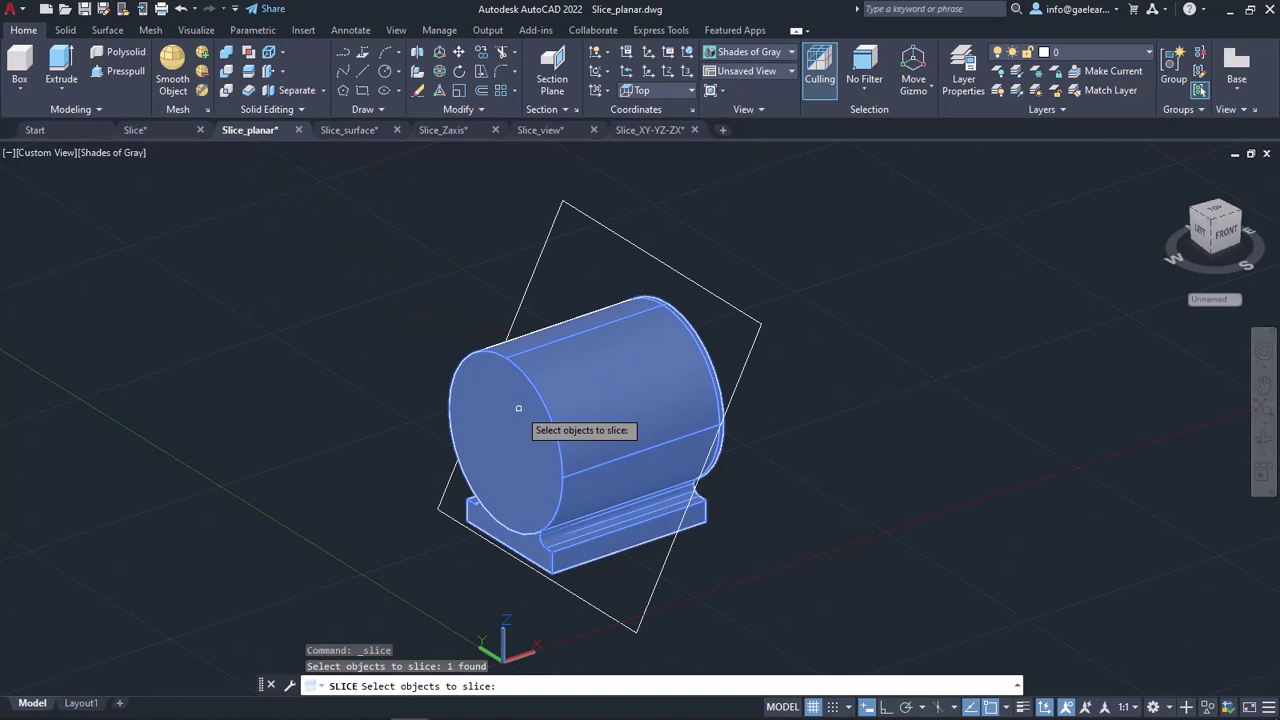
key("Return")
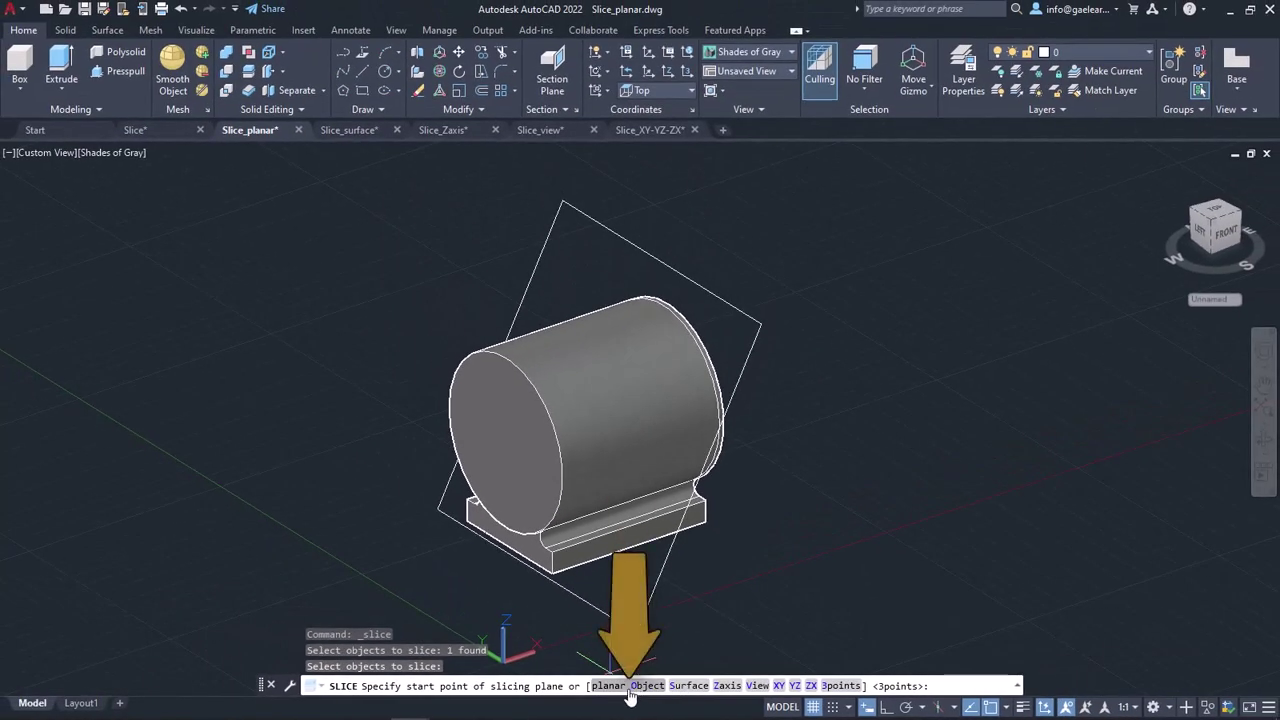
left_click(630, 688)
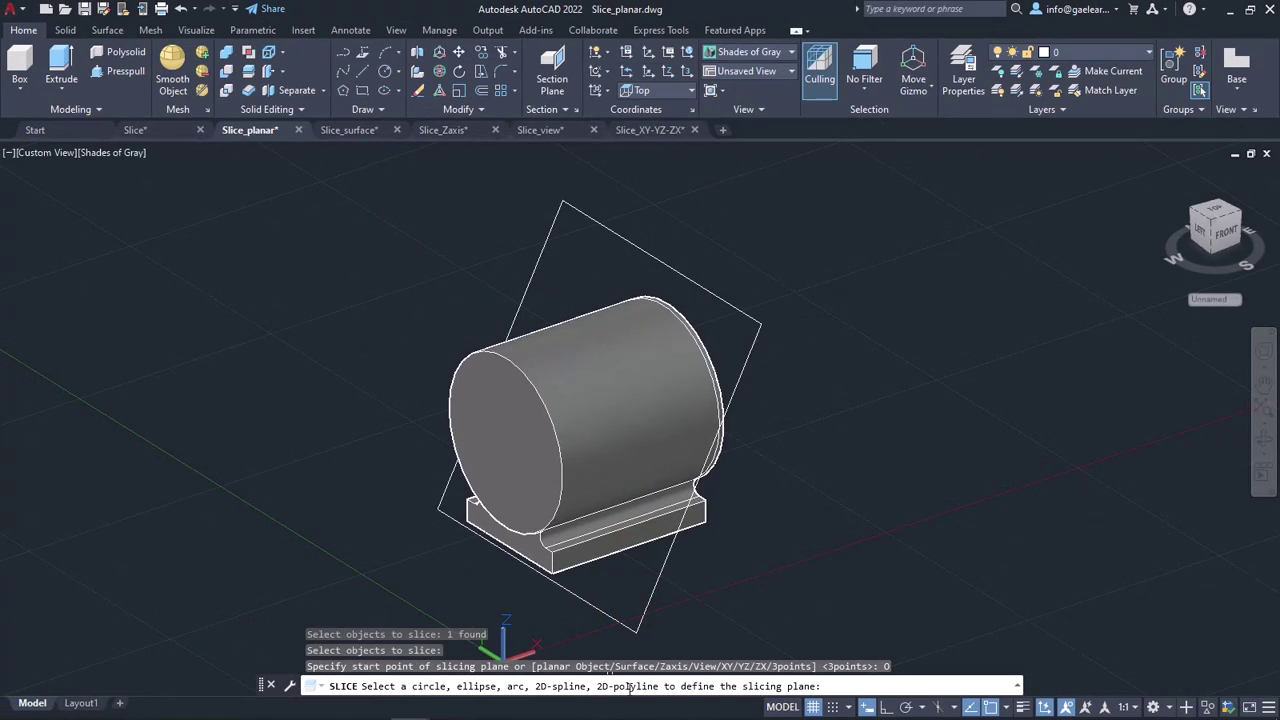
left_click(655, 589)
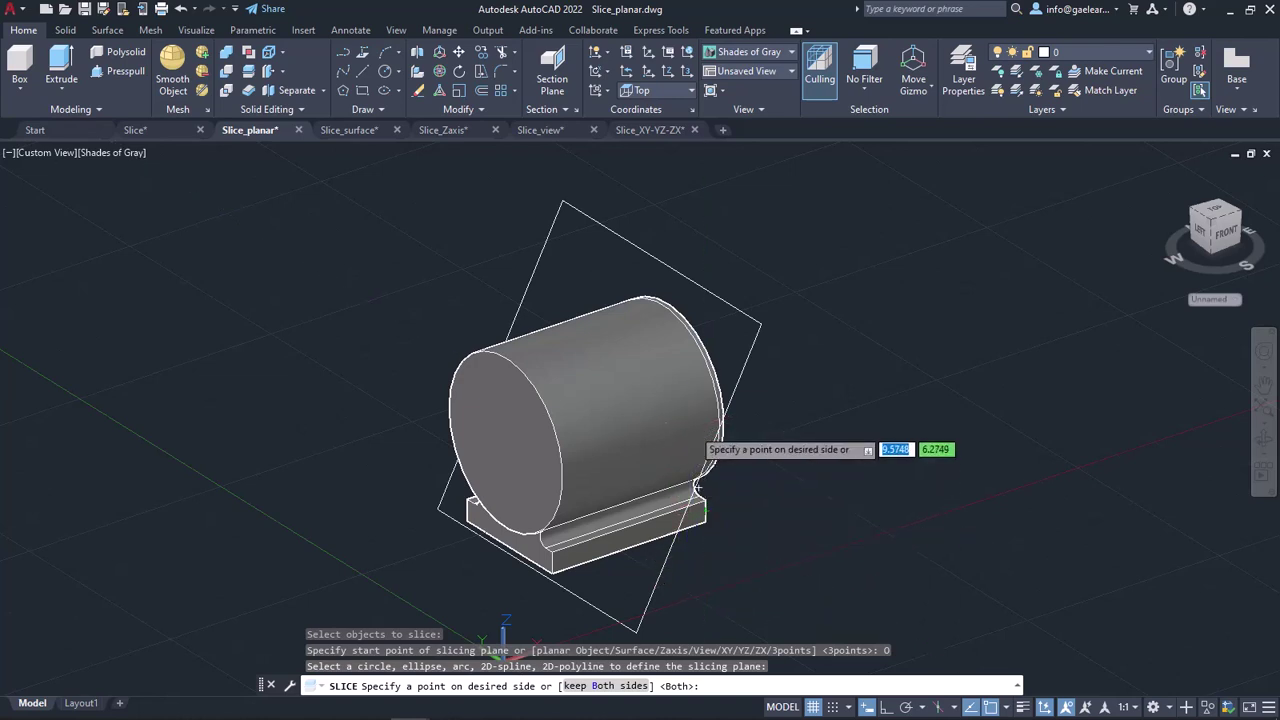
Step: Keep the back half of the sliced cylinder, then switch to Slice_surface.dwg
left_click(692, 428)
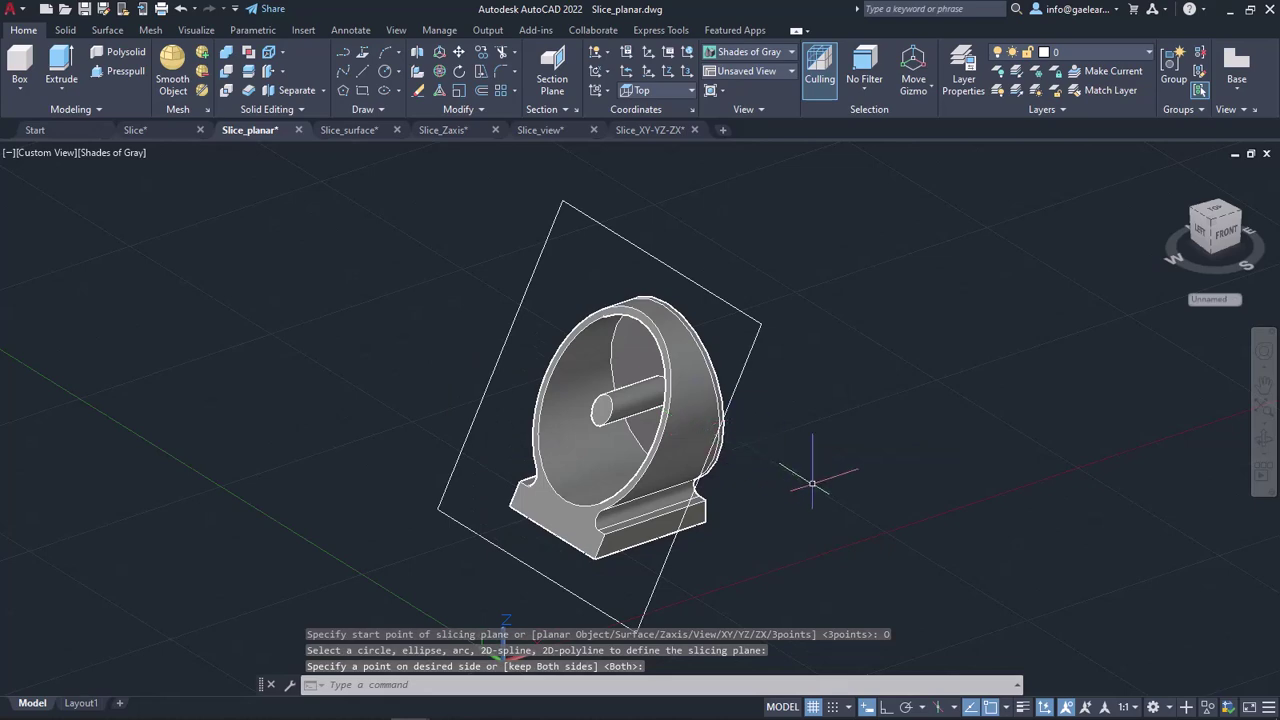
middle_click_drag(831, 492, 829, 466, "shift")
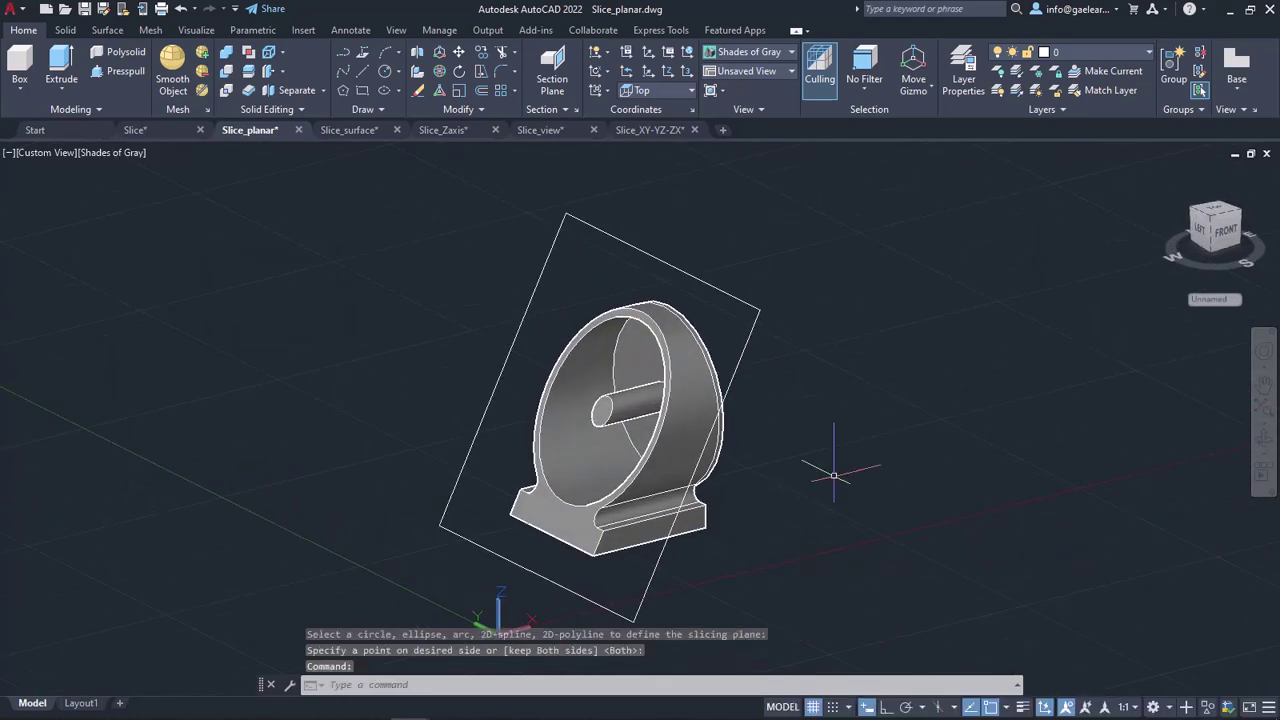
left_click(358, 131)
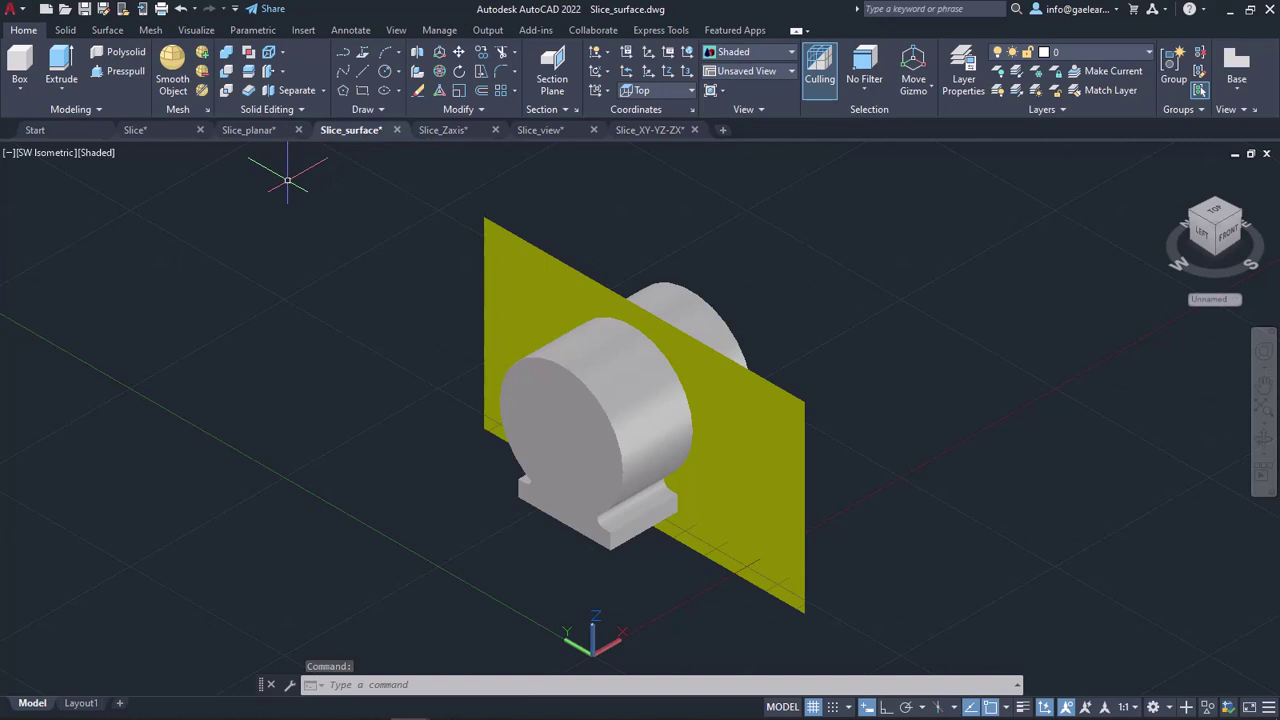
Step: Run SLICE on the housing using the yellow surface as the cutter
left_click(247, 75)
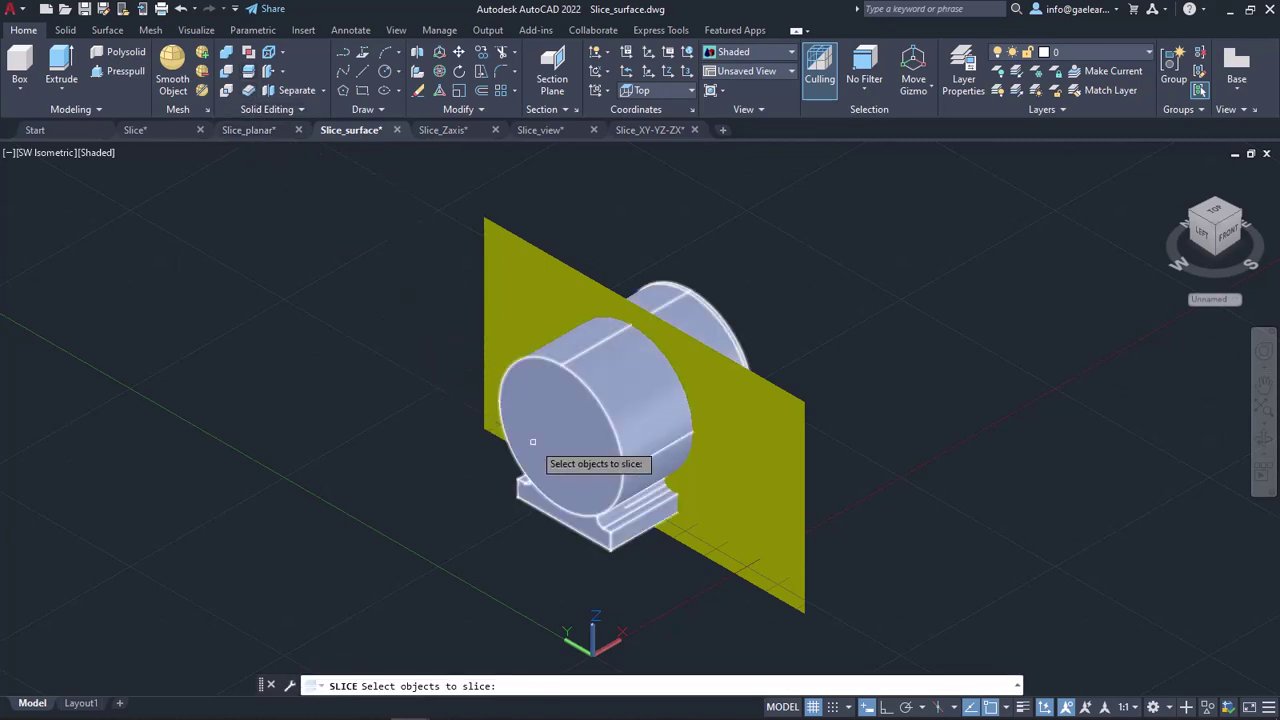
left_click(502, 422)
key("Return")
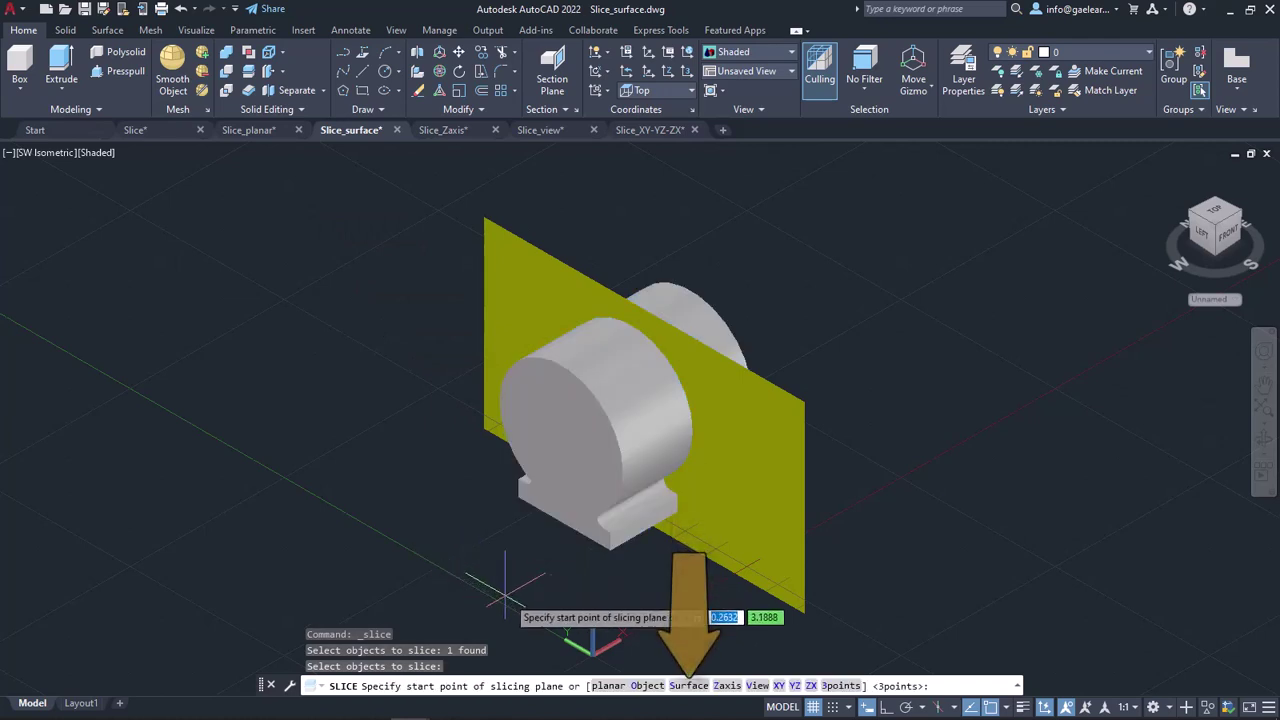
left_click(689, 686)
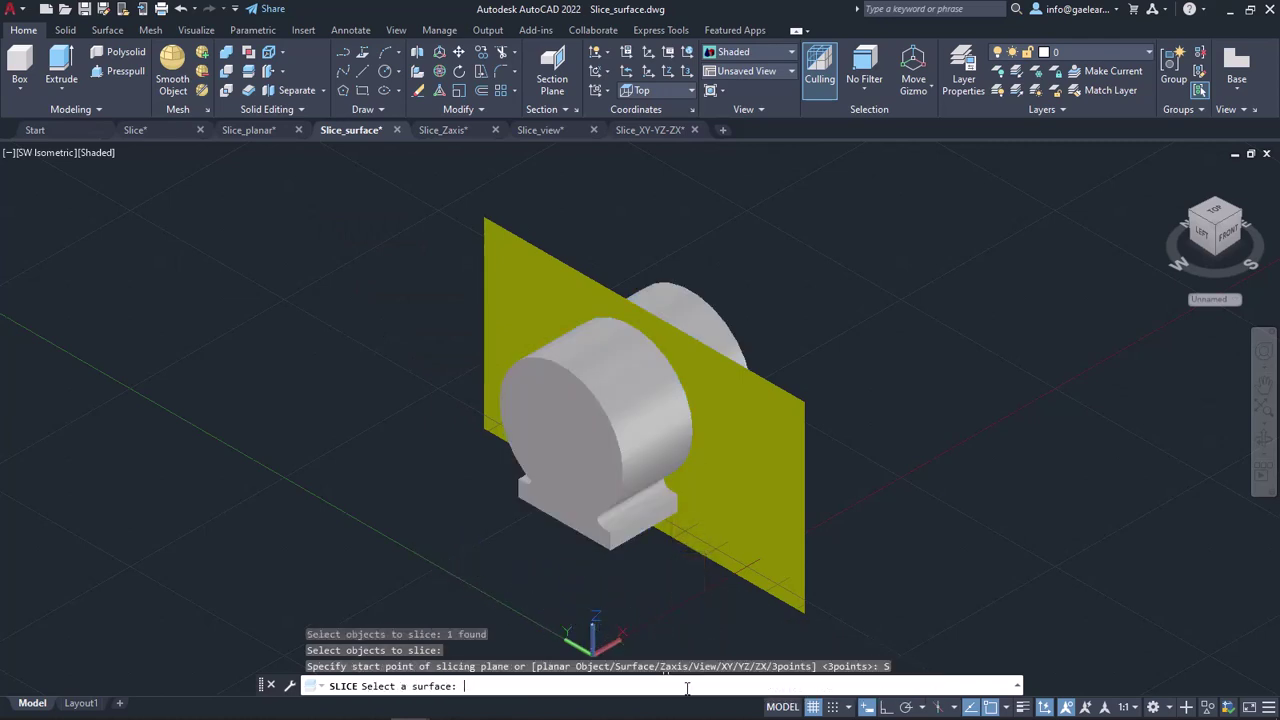
left_click(737, 556)
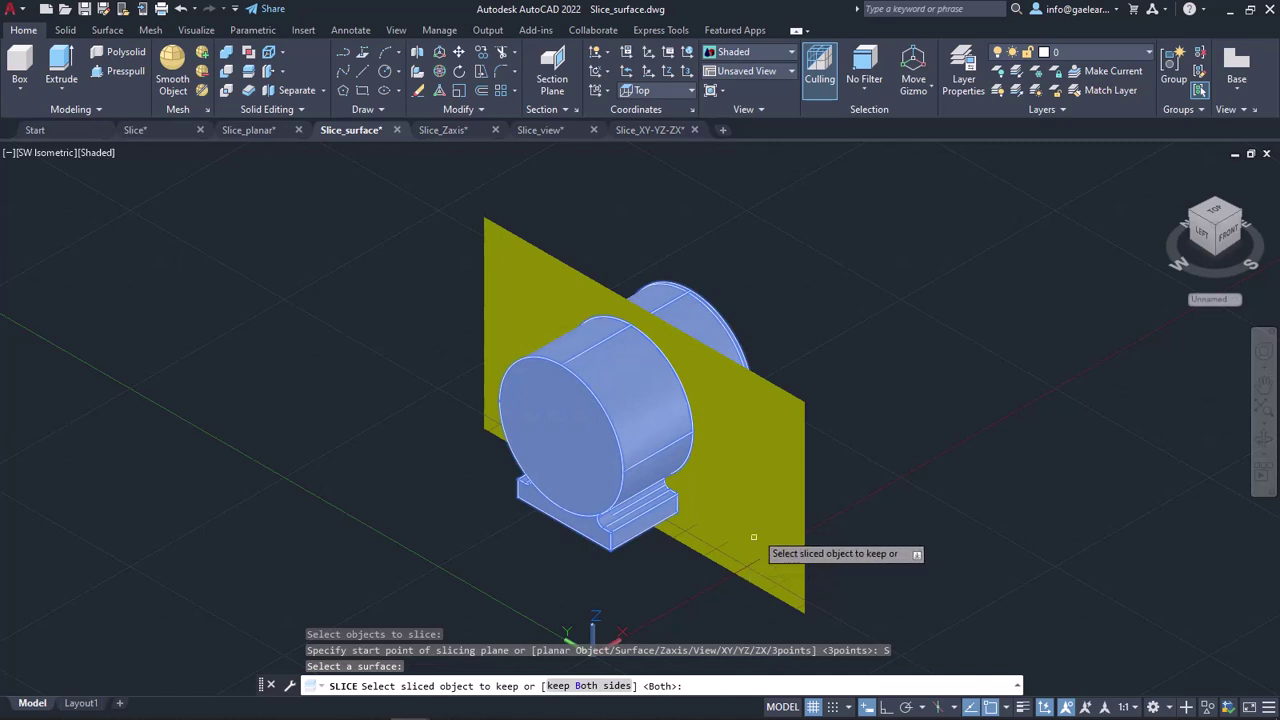
Step: Keep the half behind the yellow surface, then switch to Slice_Zaxis.dwg
left_click(731, 341)
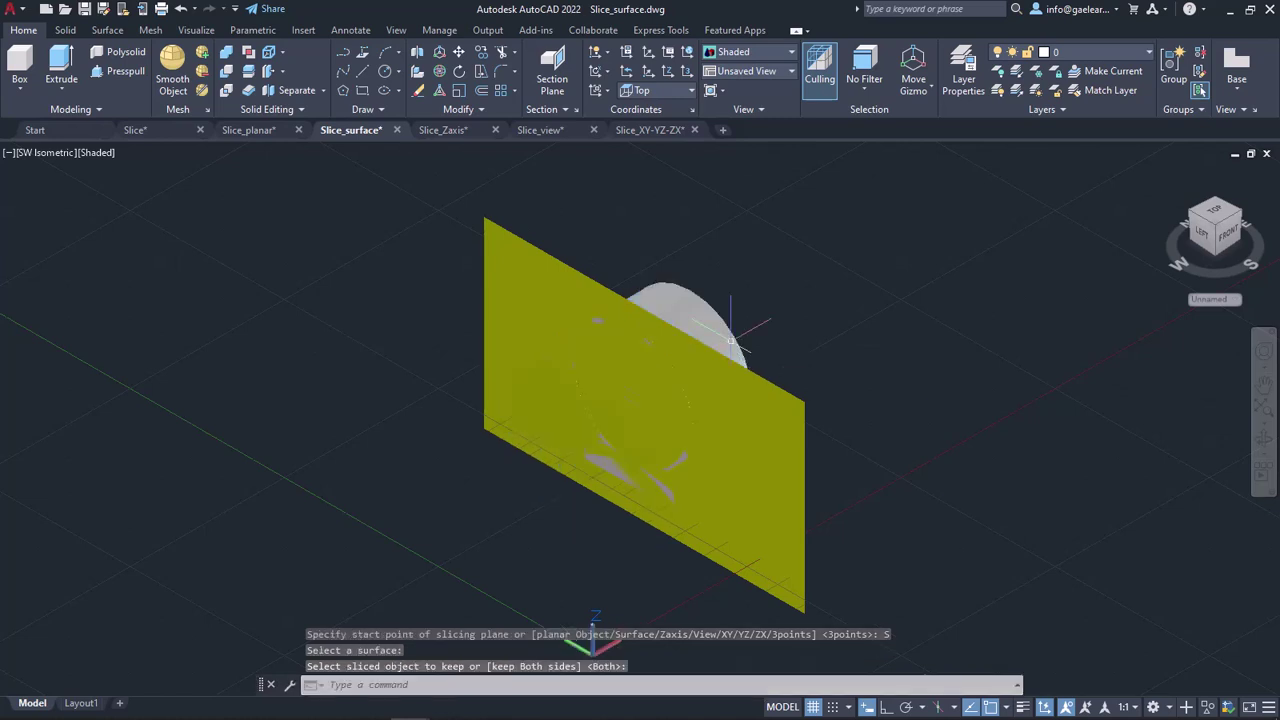
middle_click_drag(886, 386, 866, 363, "shift")
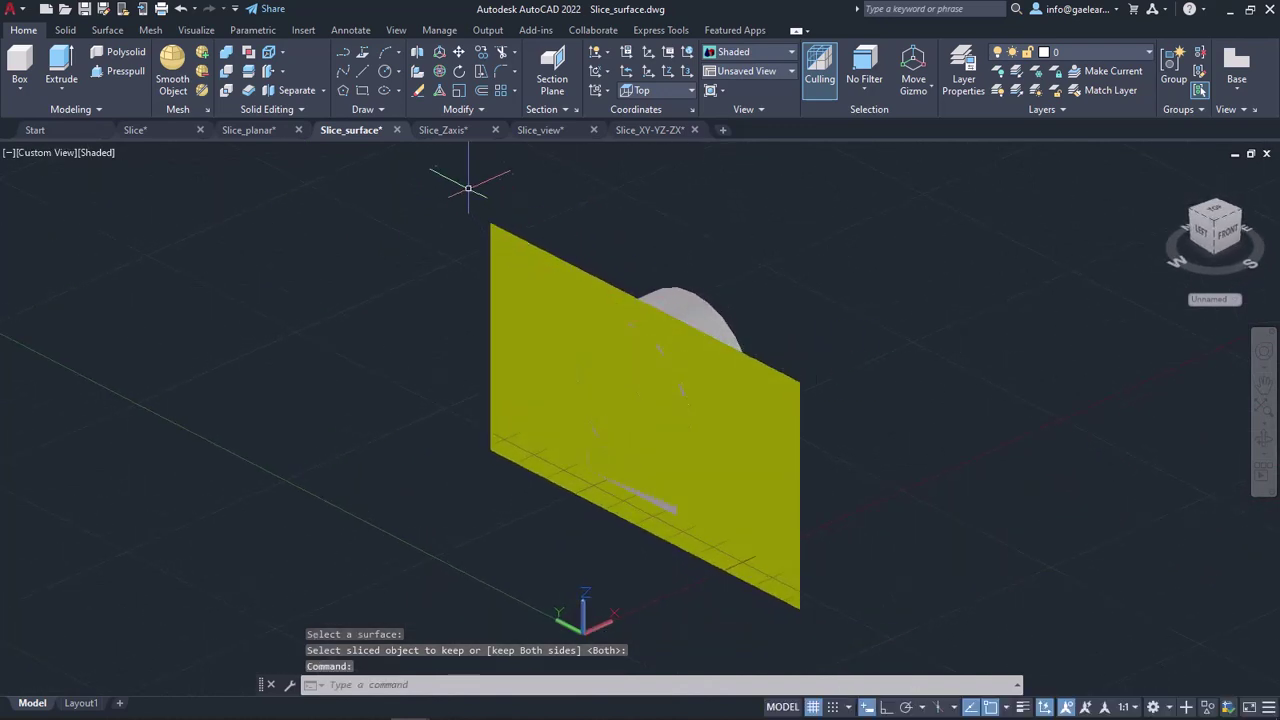
left_click(454, 135)
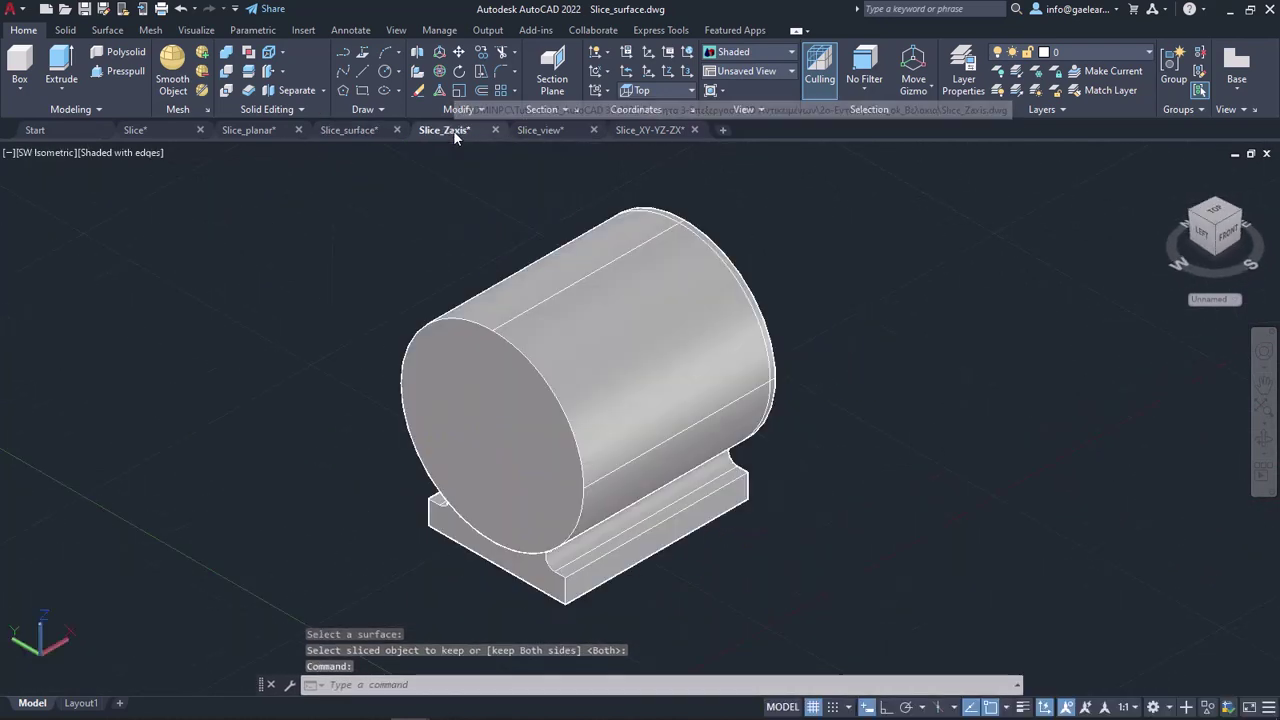
Step: Run SLICE on the motor housing with the Zaxis option
left_click(258, 90)
left_click(410, 358)
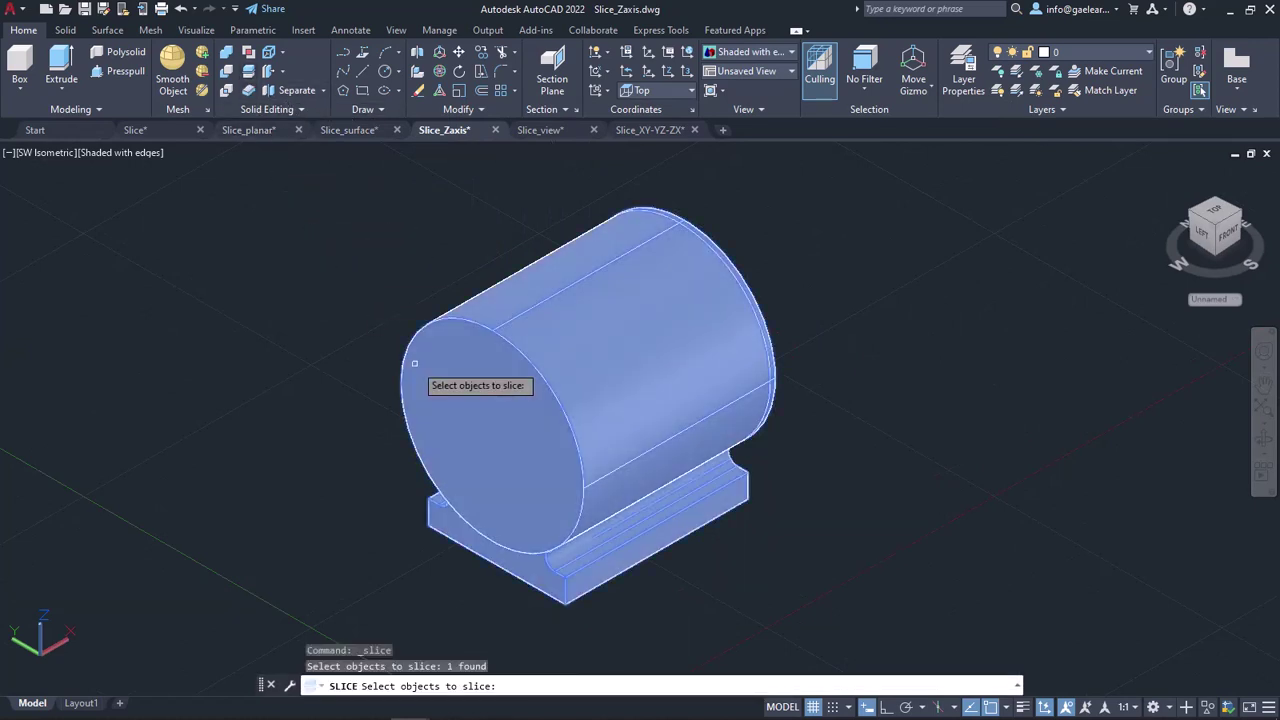
key("Return")
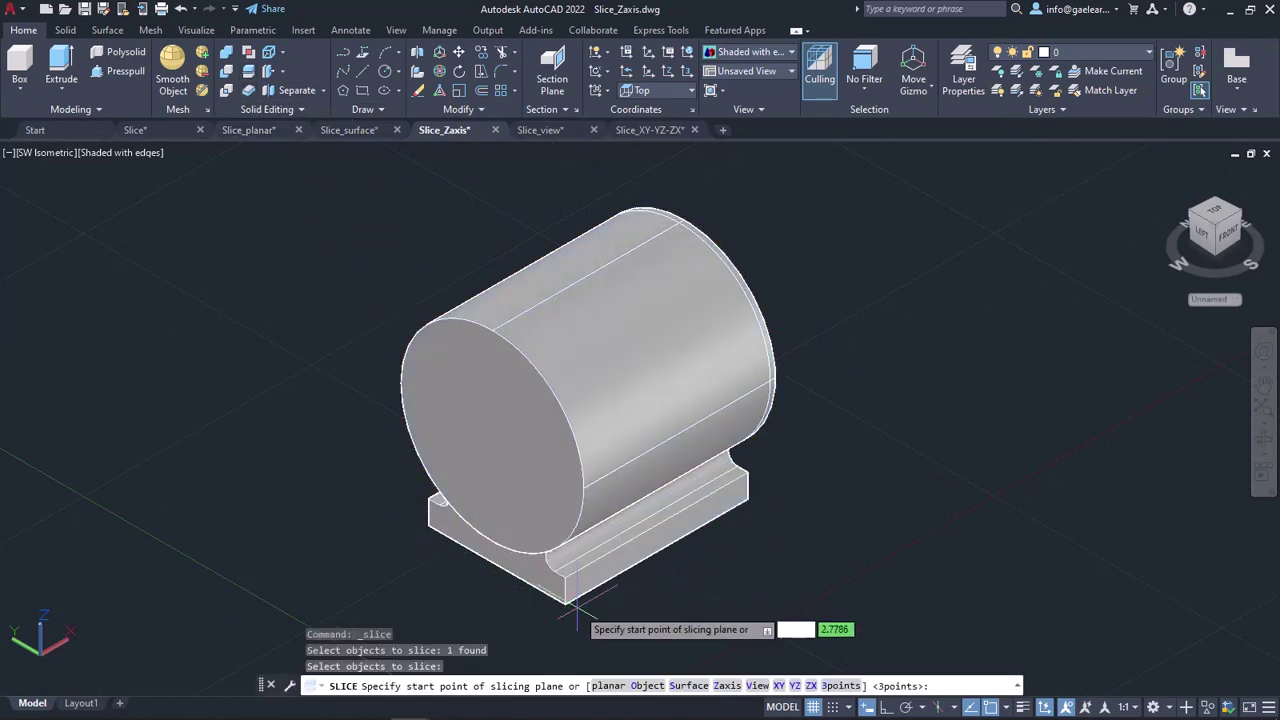
left_click(729, 688)
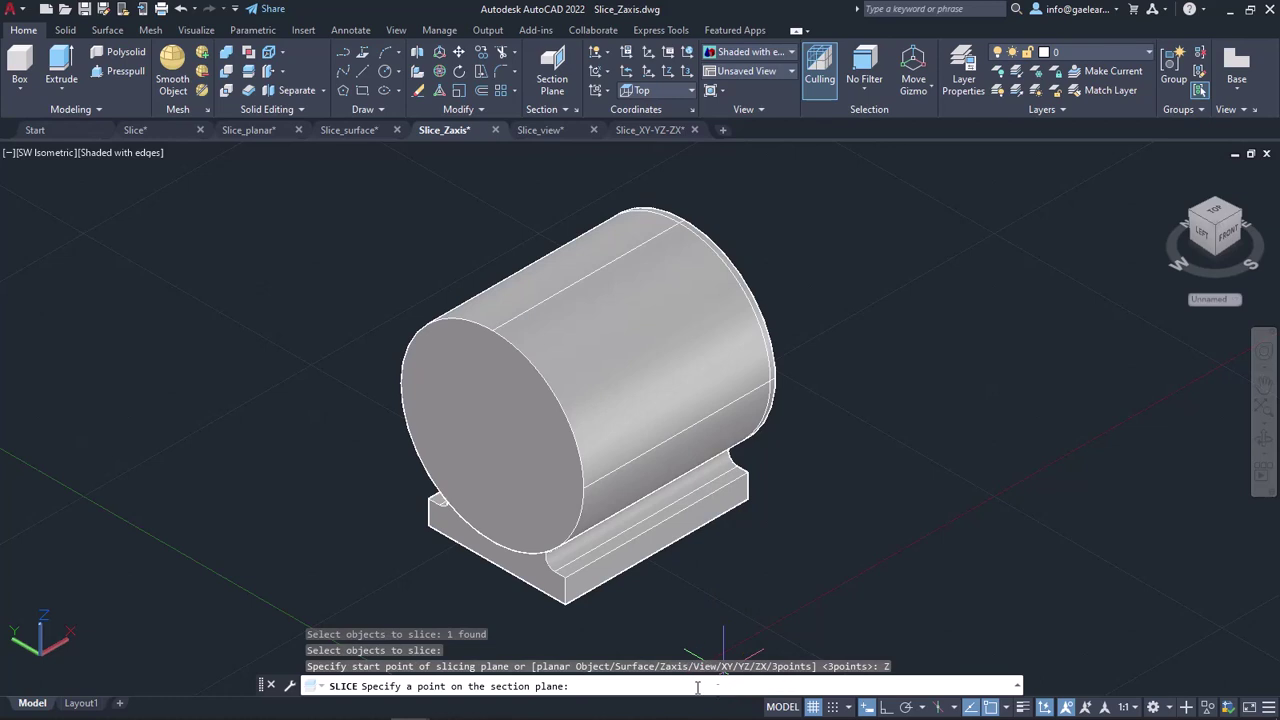
Step: Cut from the cylinder edge along +Z with Ortho on, keep the lower half, then open Slice_view.dwg
left_click(400, 383)
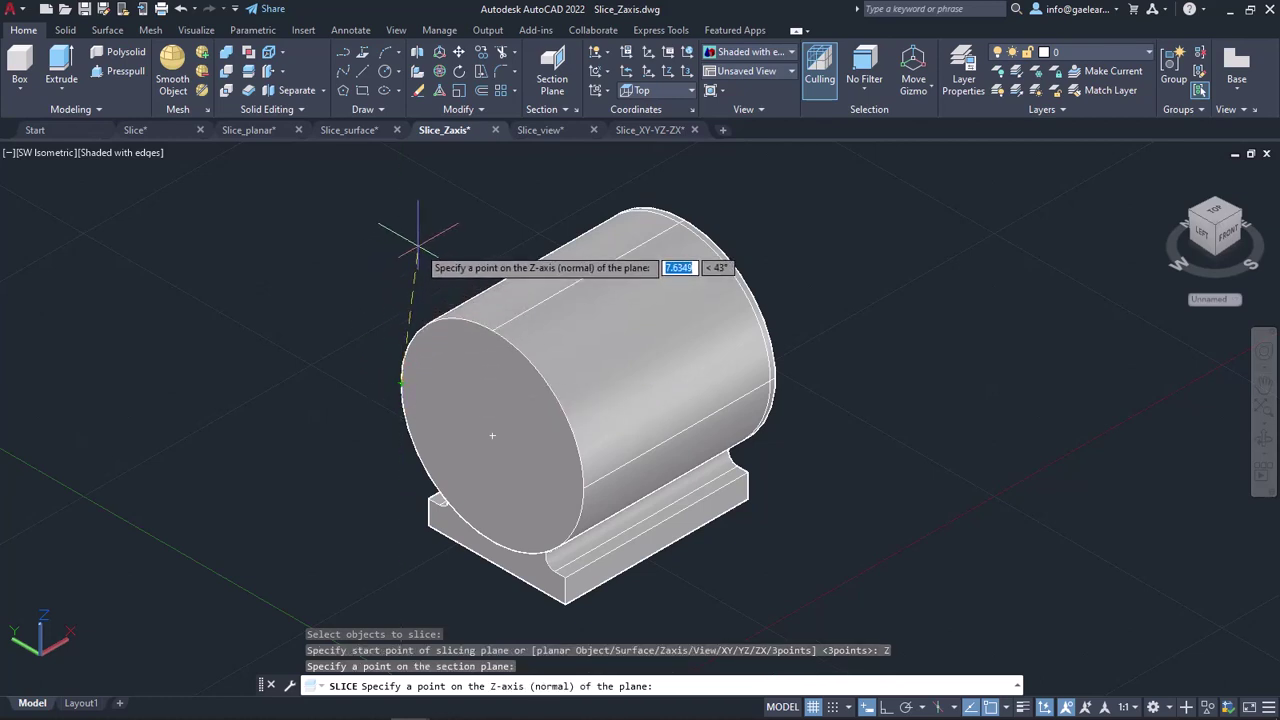
key("F8")
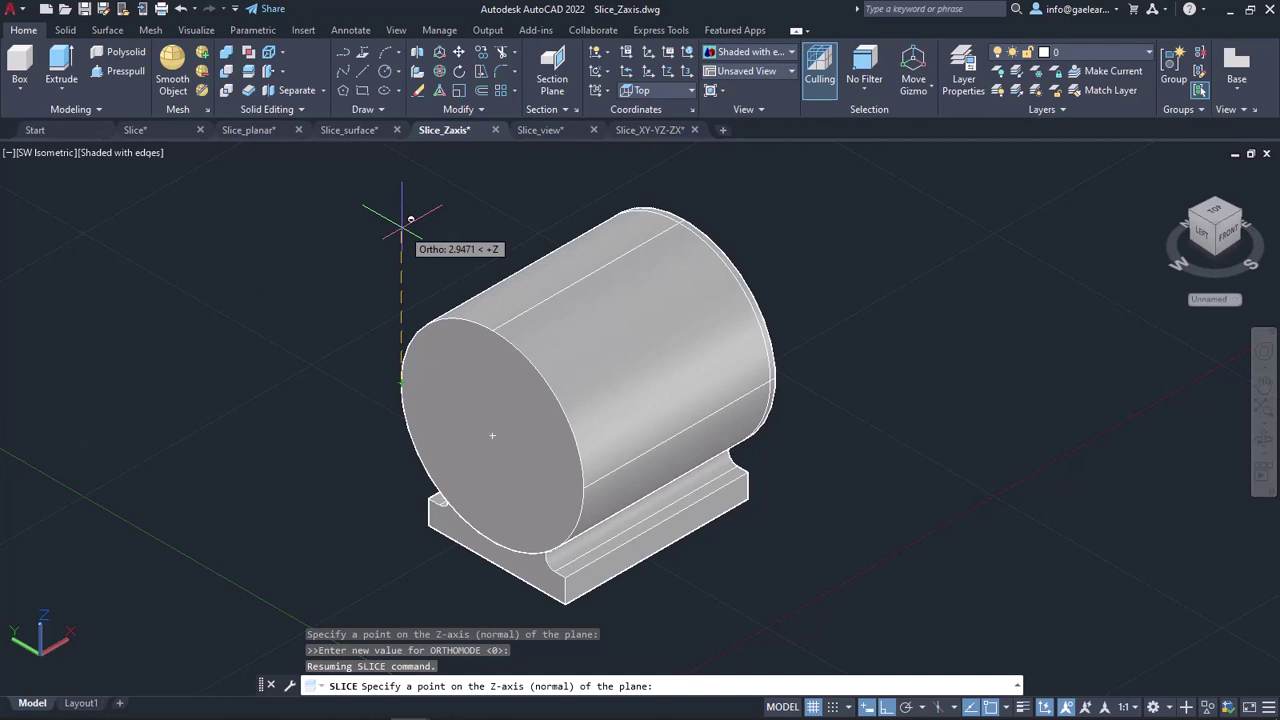
left_click(402, 226)
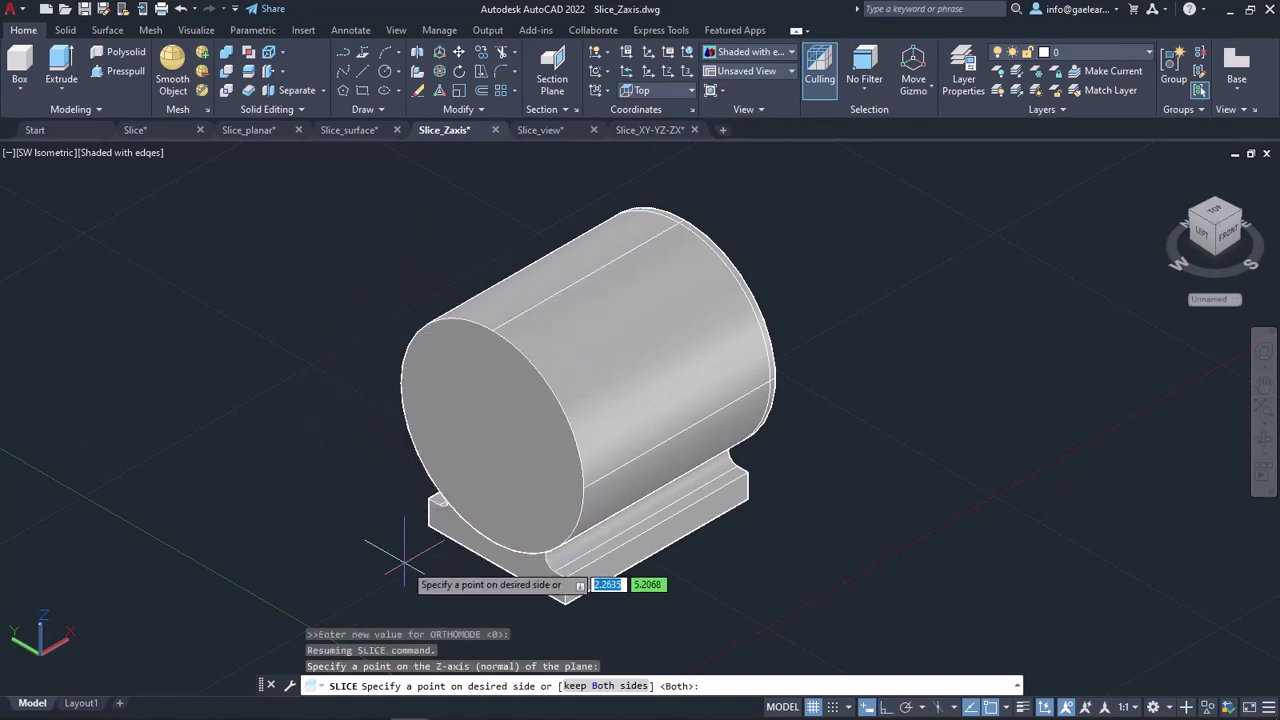
left_click(472, 548)
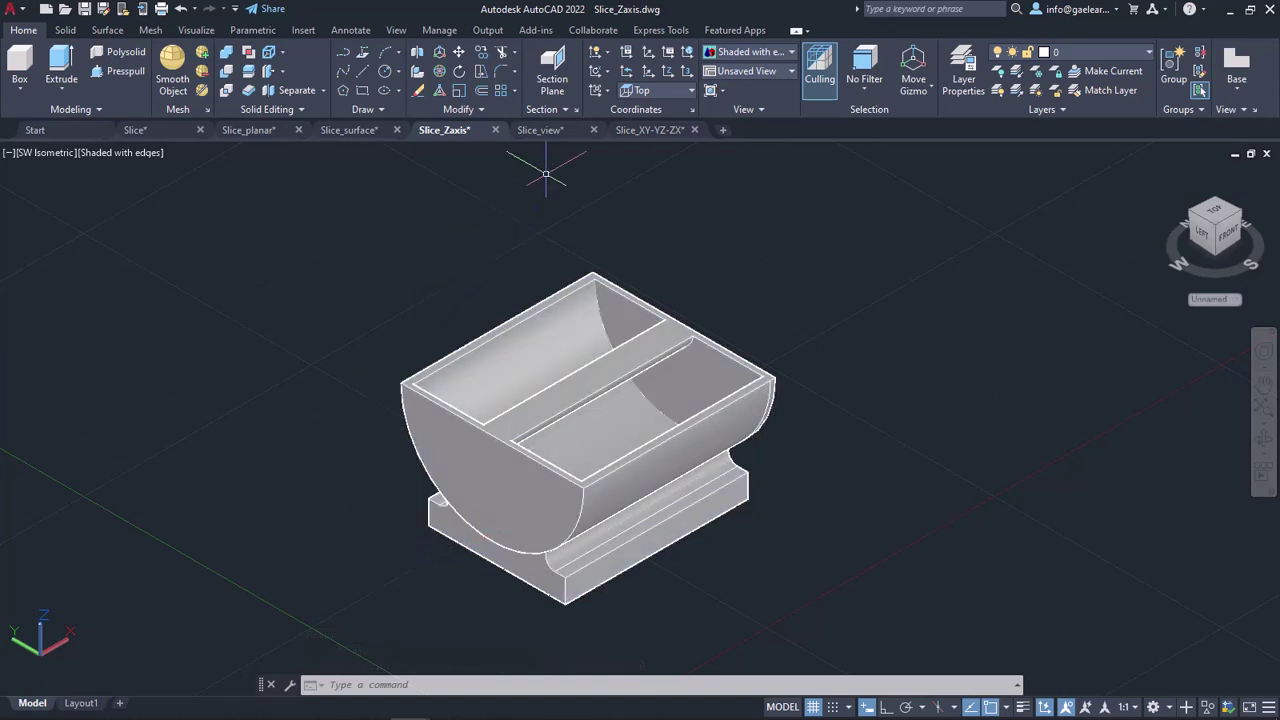
left_click(560, 132)
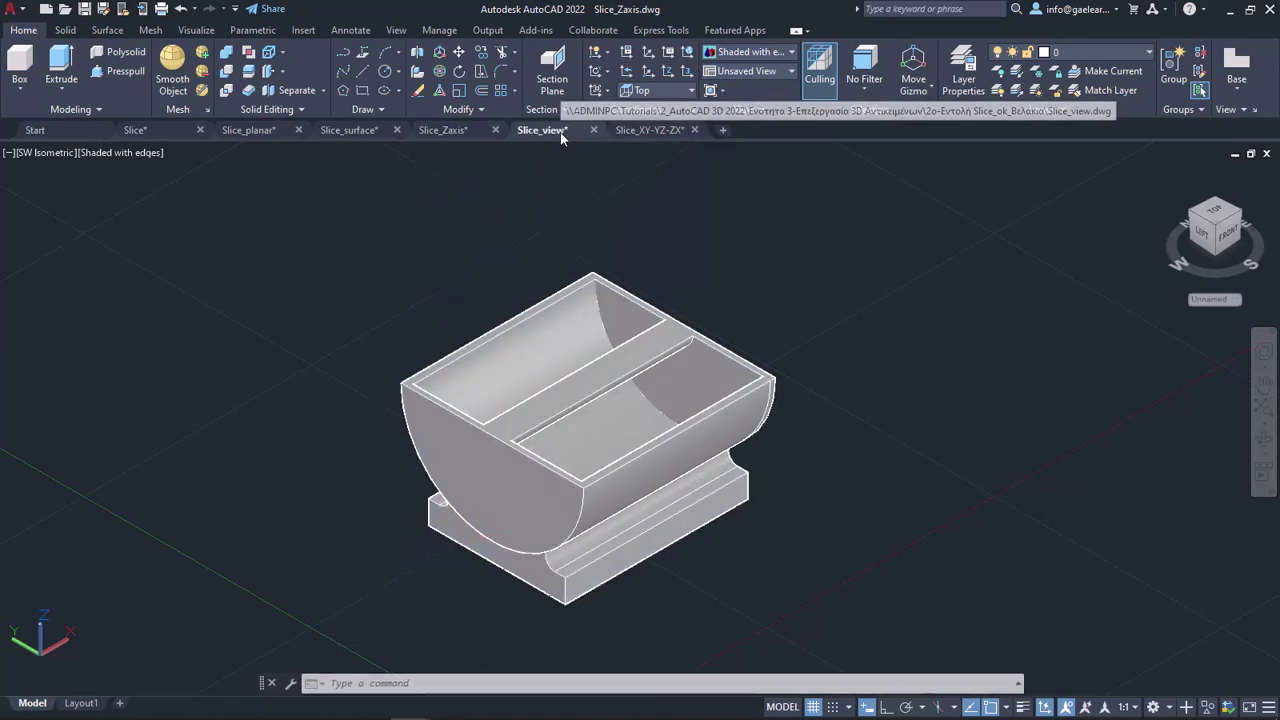
Step: Run SLICE on the motor housing with the View plane option
left_click(248, 71)
left_click(440, 415)
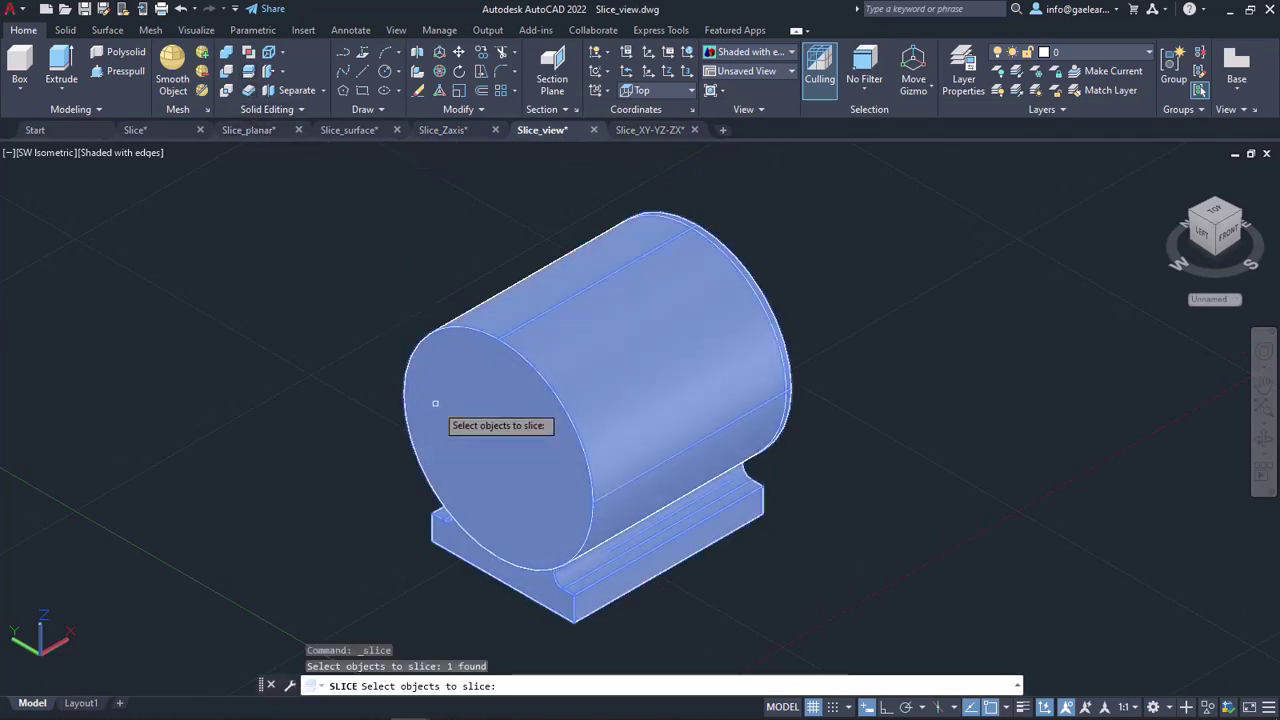
key("Return")
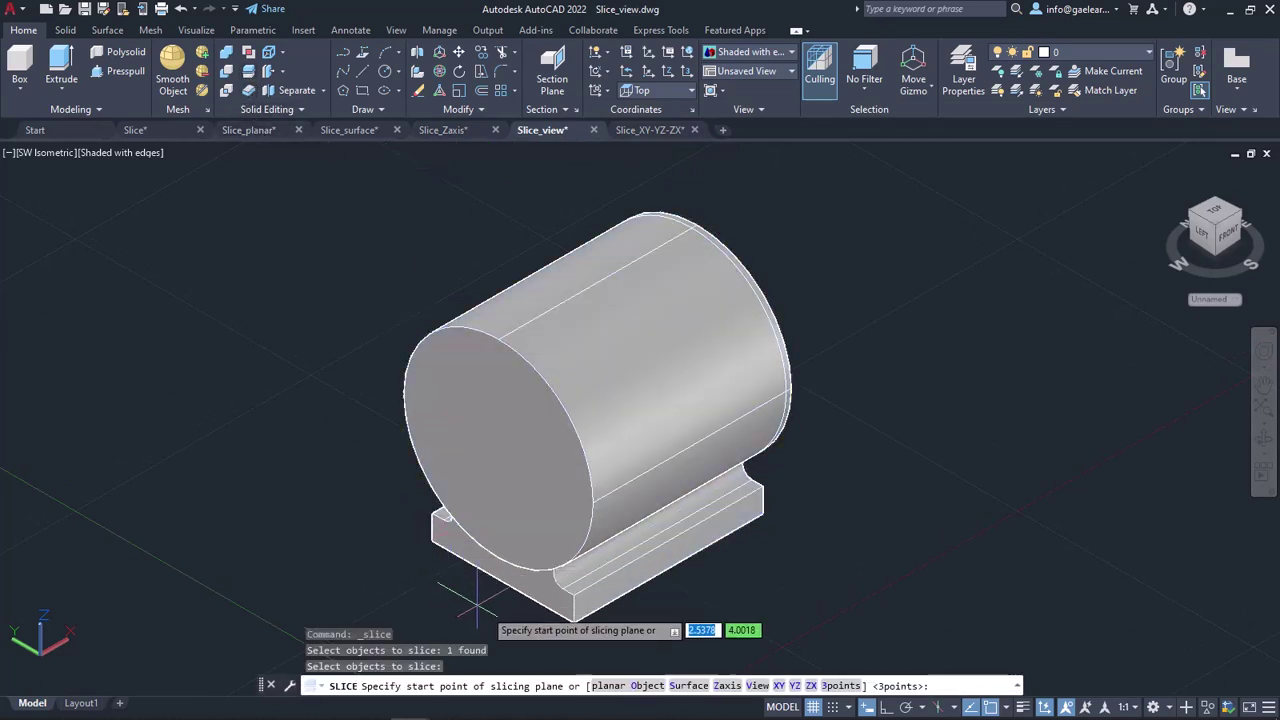
left_click(758, 686)
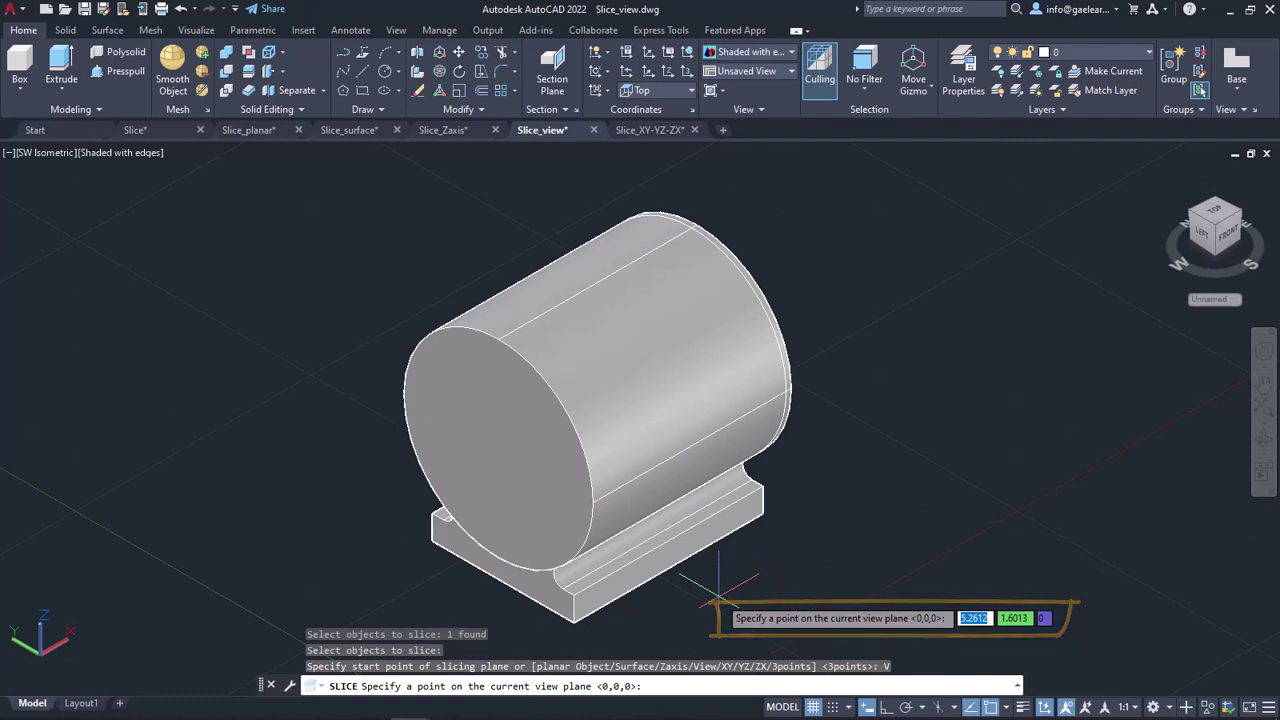
Step: Pass the view plane through the base midpoint, keep one side, then switch to Slice_XY-YZ-ZX.dwg
left_click(667, 569)
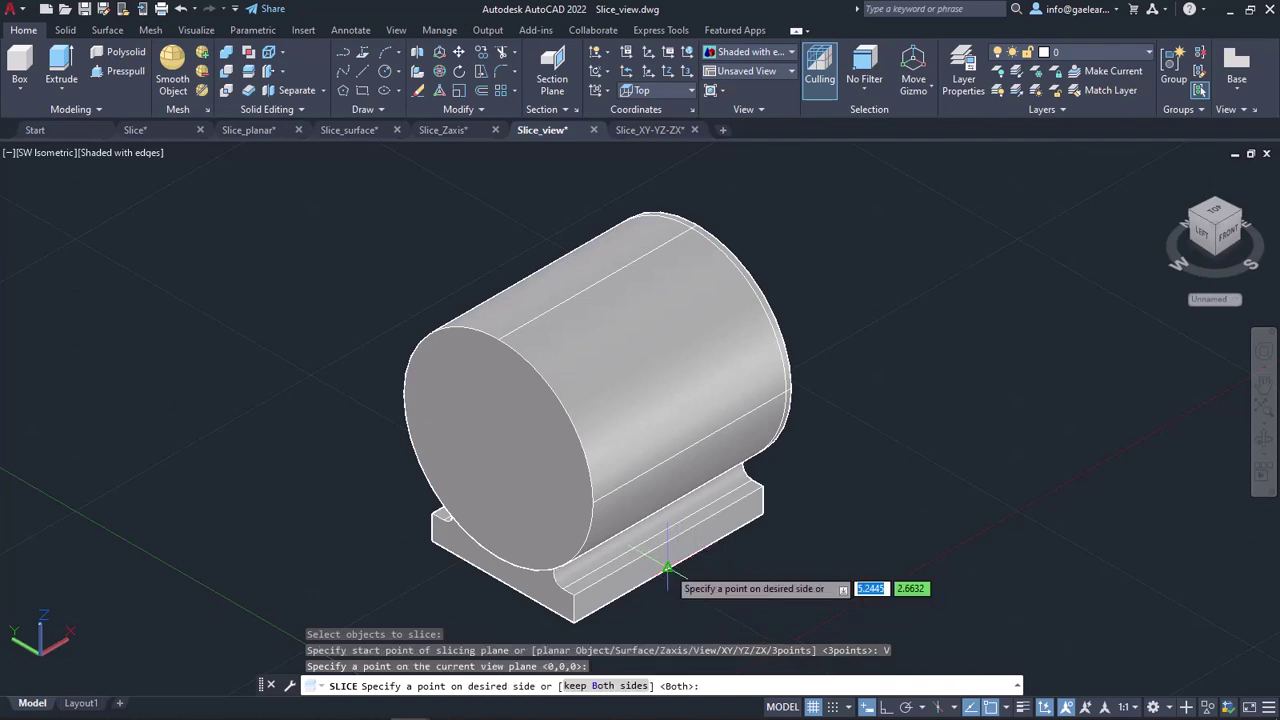
left_click(762, 513)
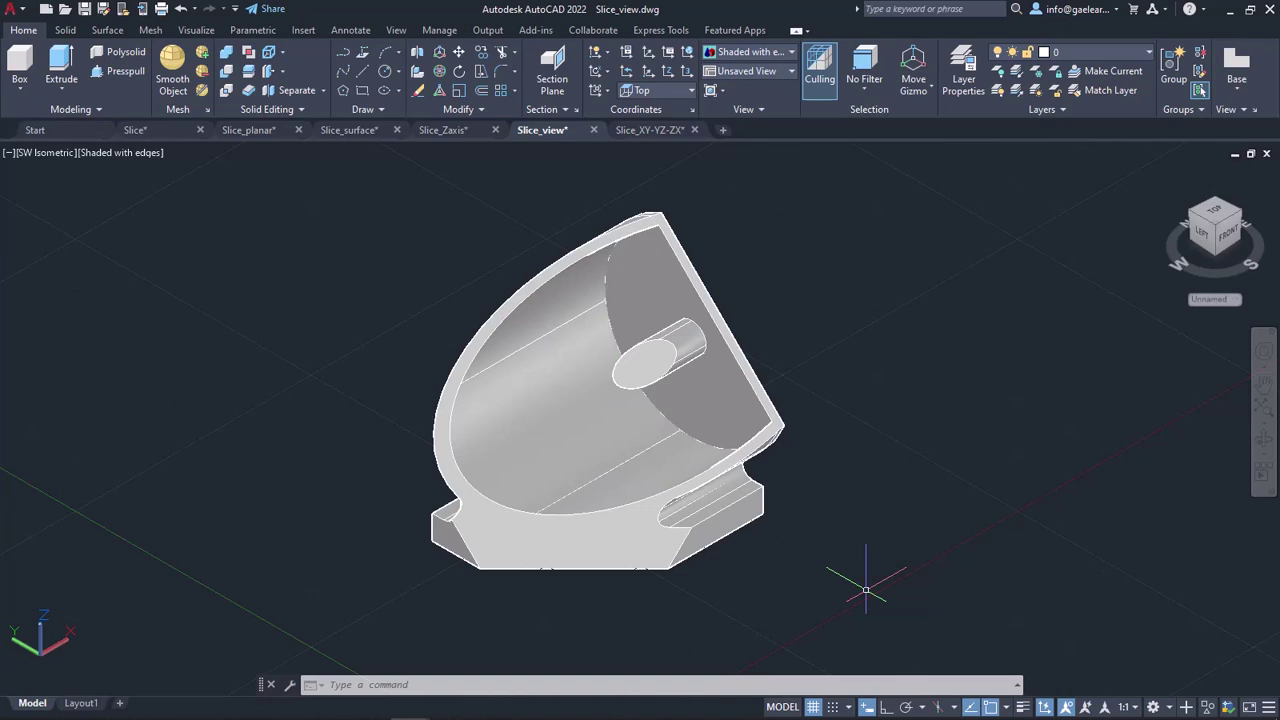
left_click(666, 134)
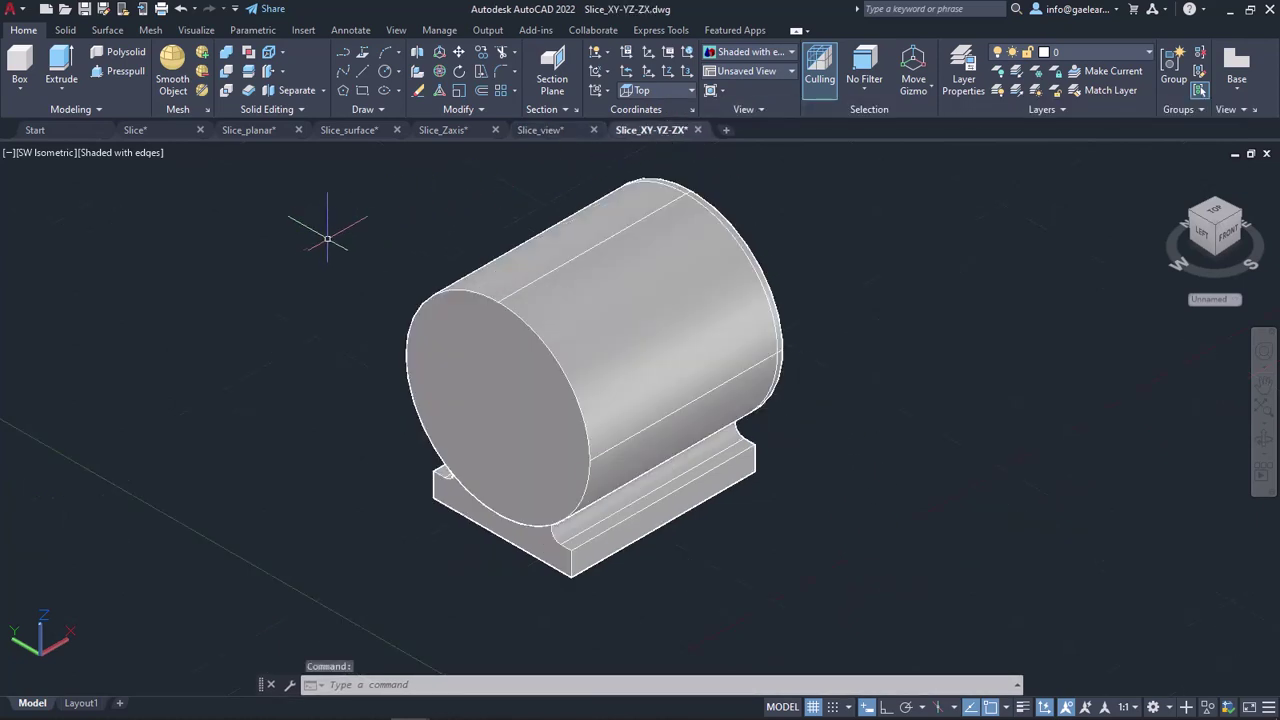
Step: Run SLICE on the motor housing with the XY plane option
left_click(250, 78)
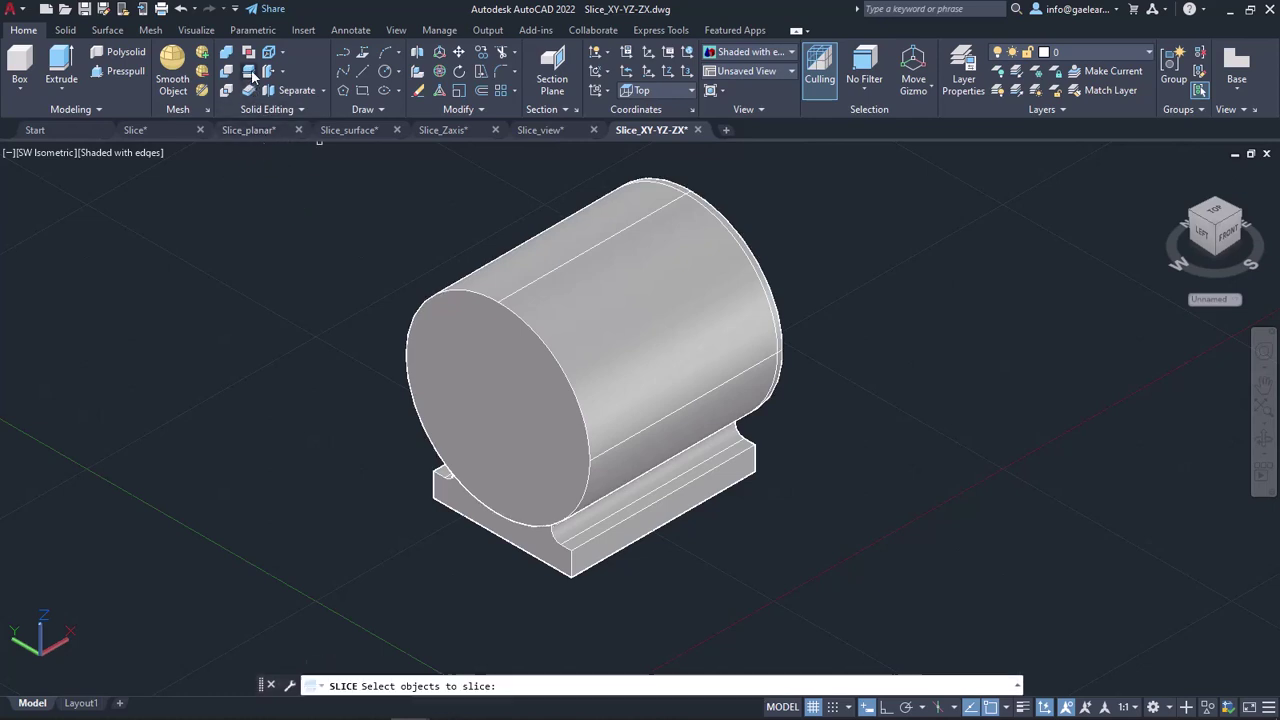
left_click(440, 354)
key("Return")
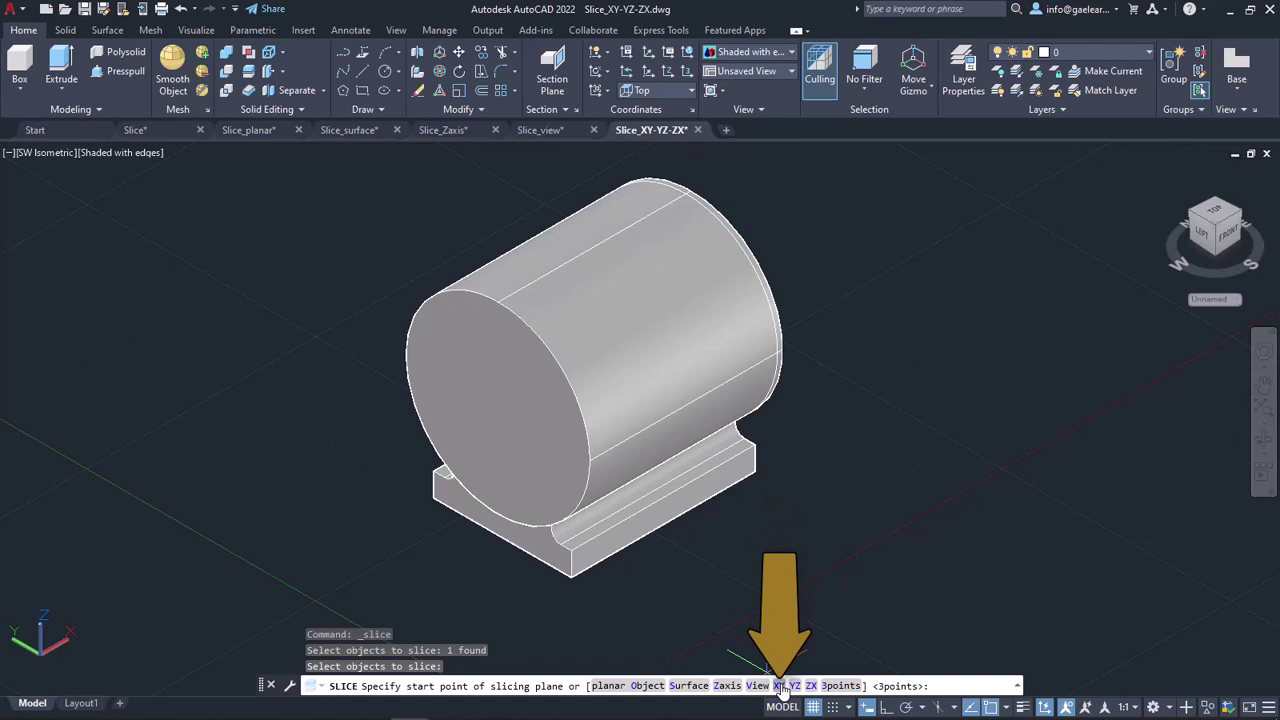
left_click(781, 686)
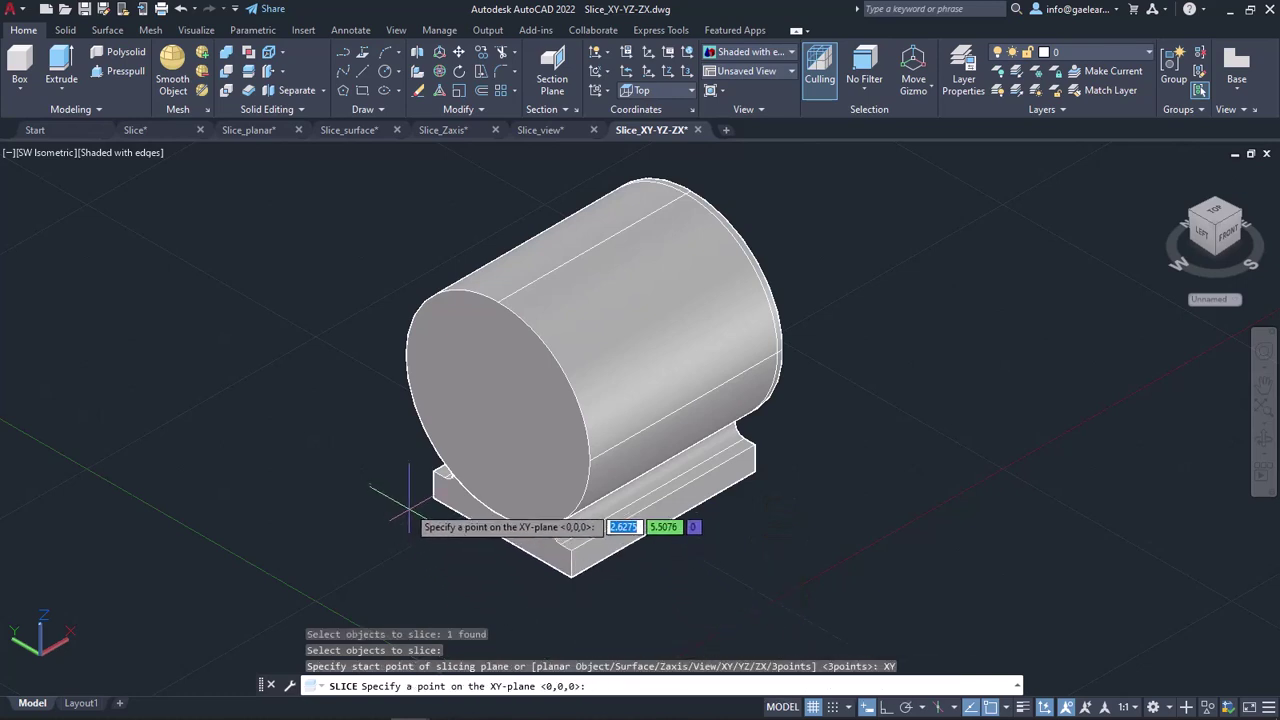
Step: Cut through the end edge keeping the lower half, then undo the slice
left_click(405, 355)
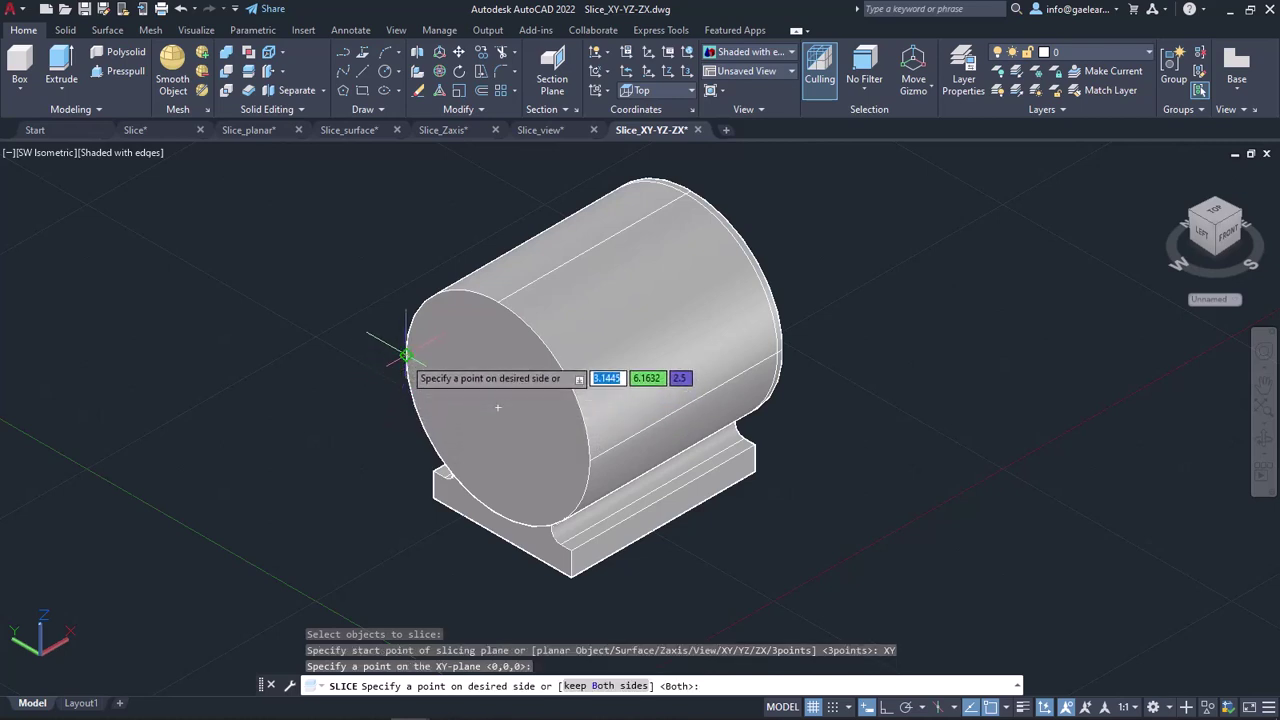
left_click(487, 548)
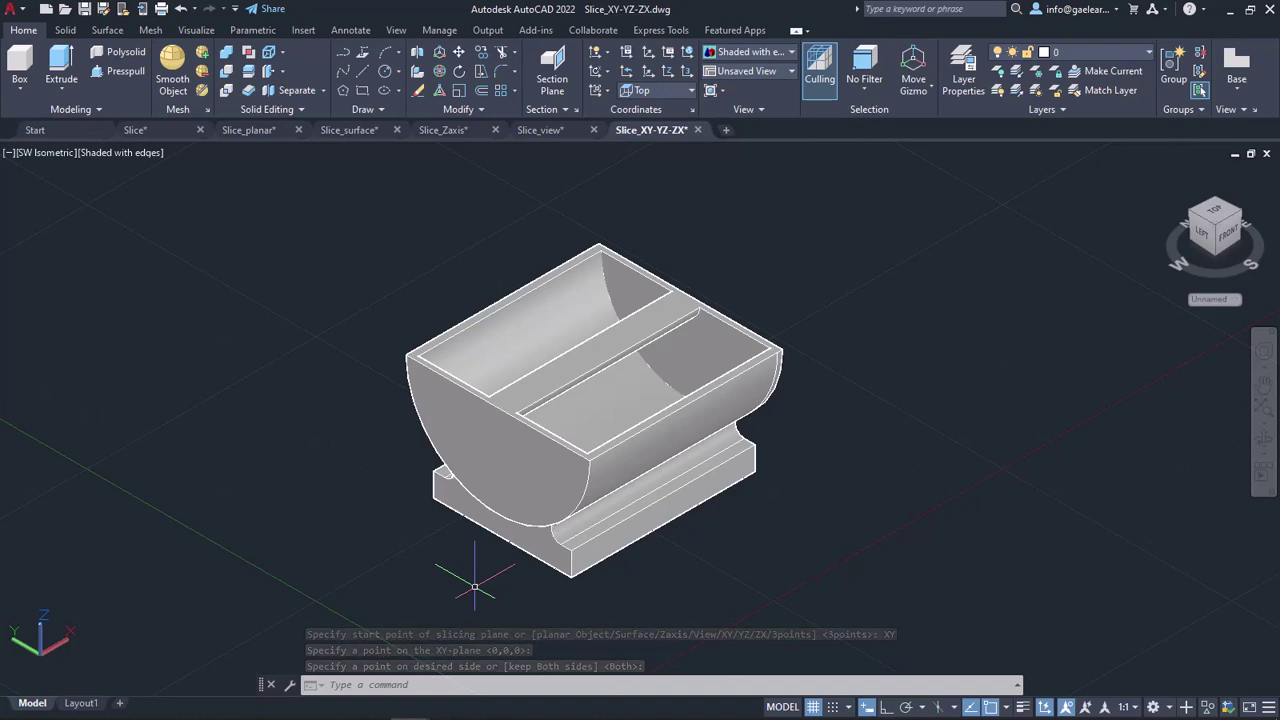
key("ctrl+z")
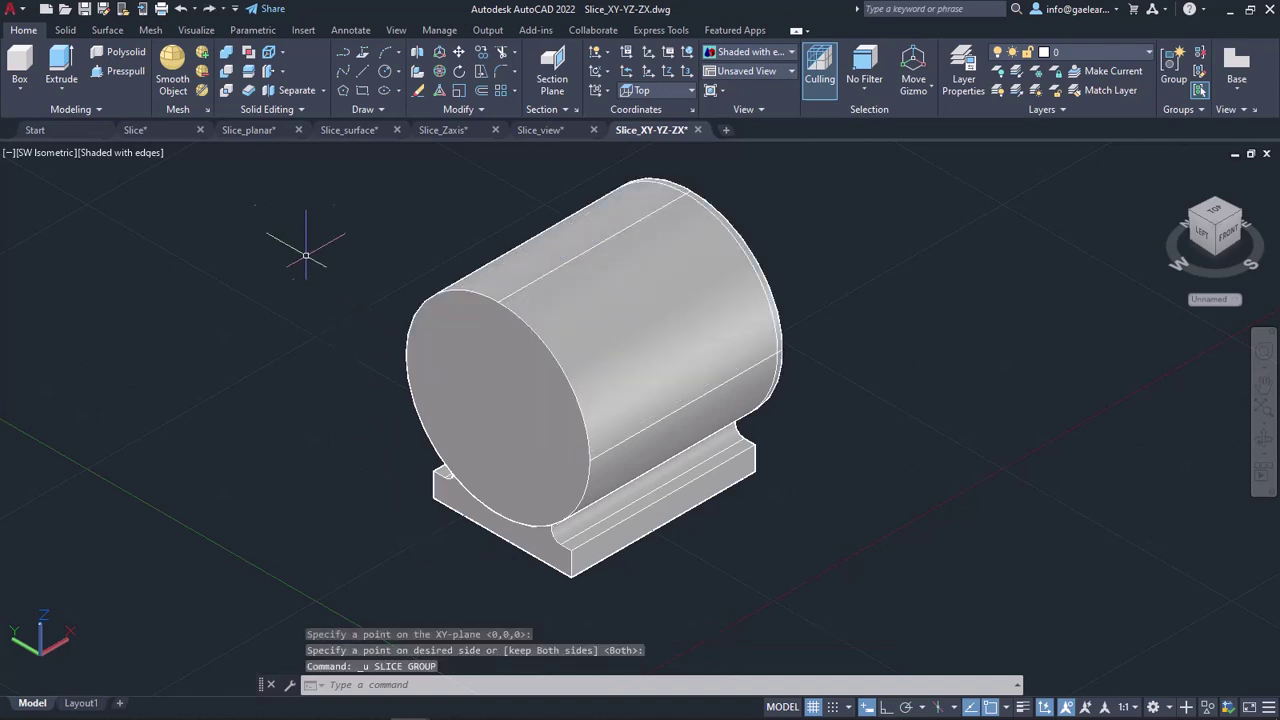
left_click(249, 77)
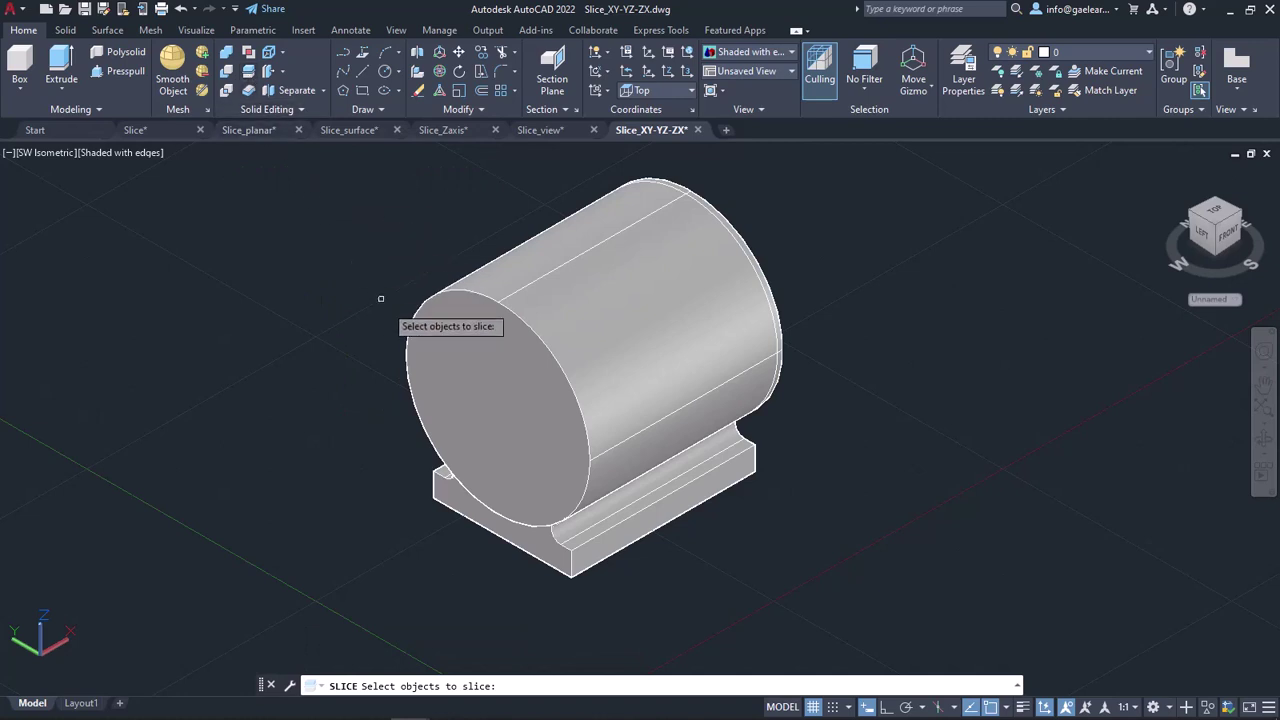
left_click(430, 371)
key("Return")
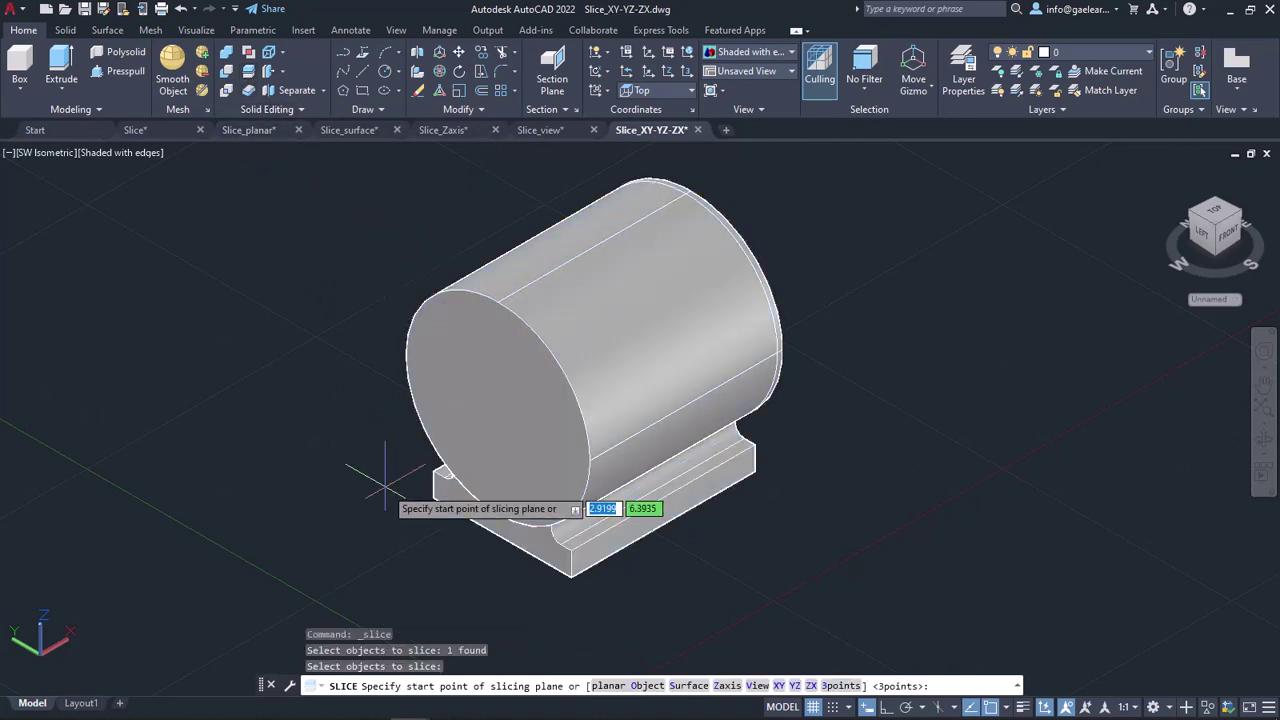
left_click(795, 686)
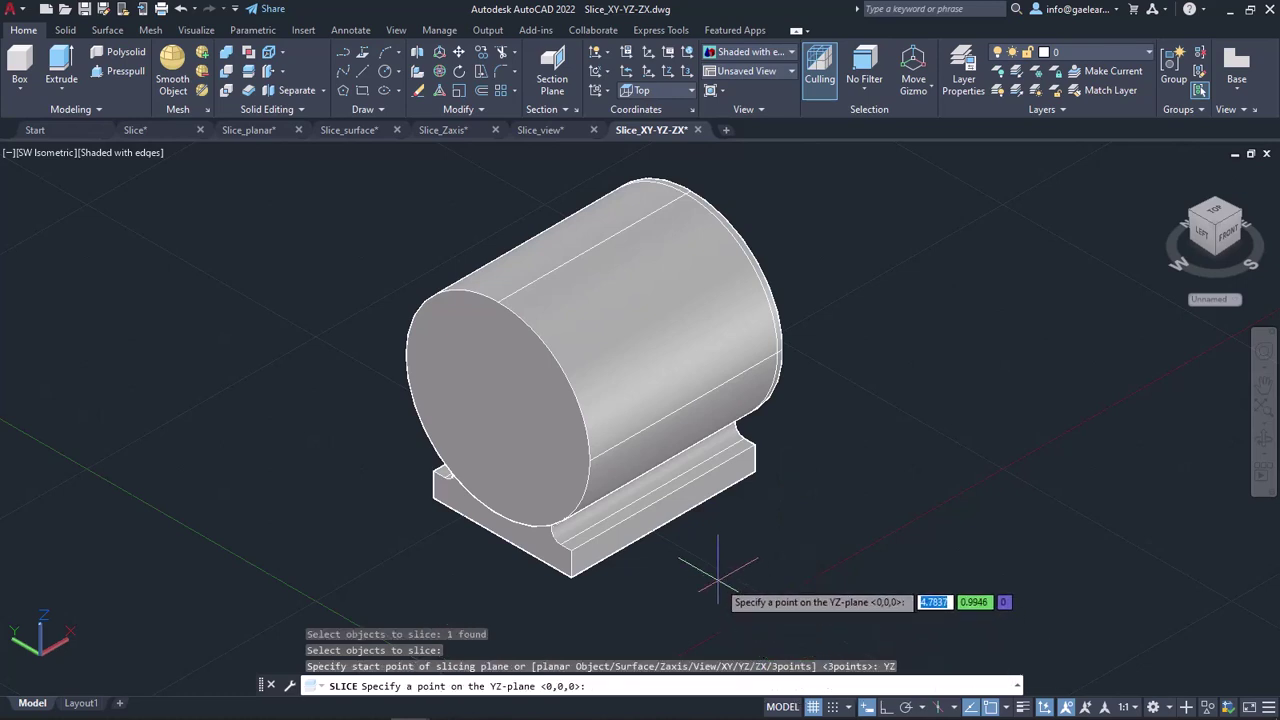
left_click(663, 523)
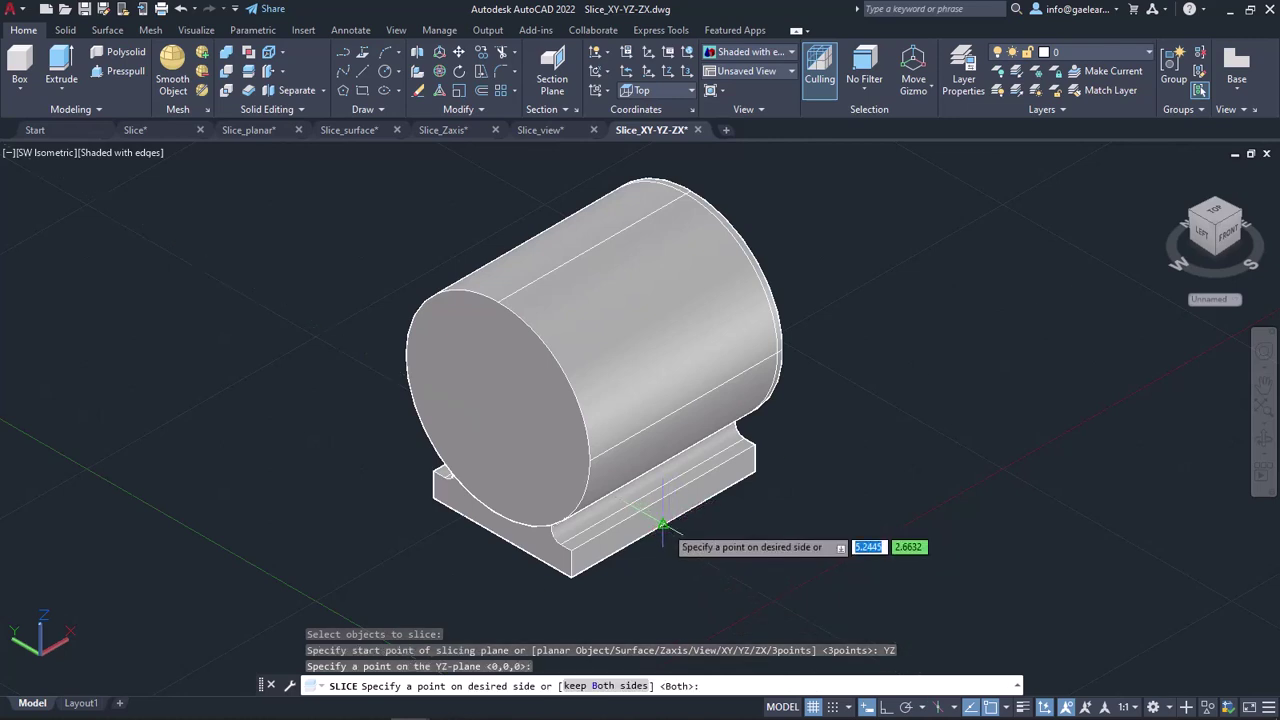
left_click(768, 484)
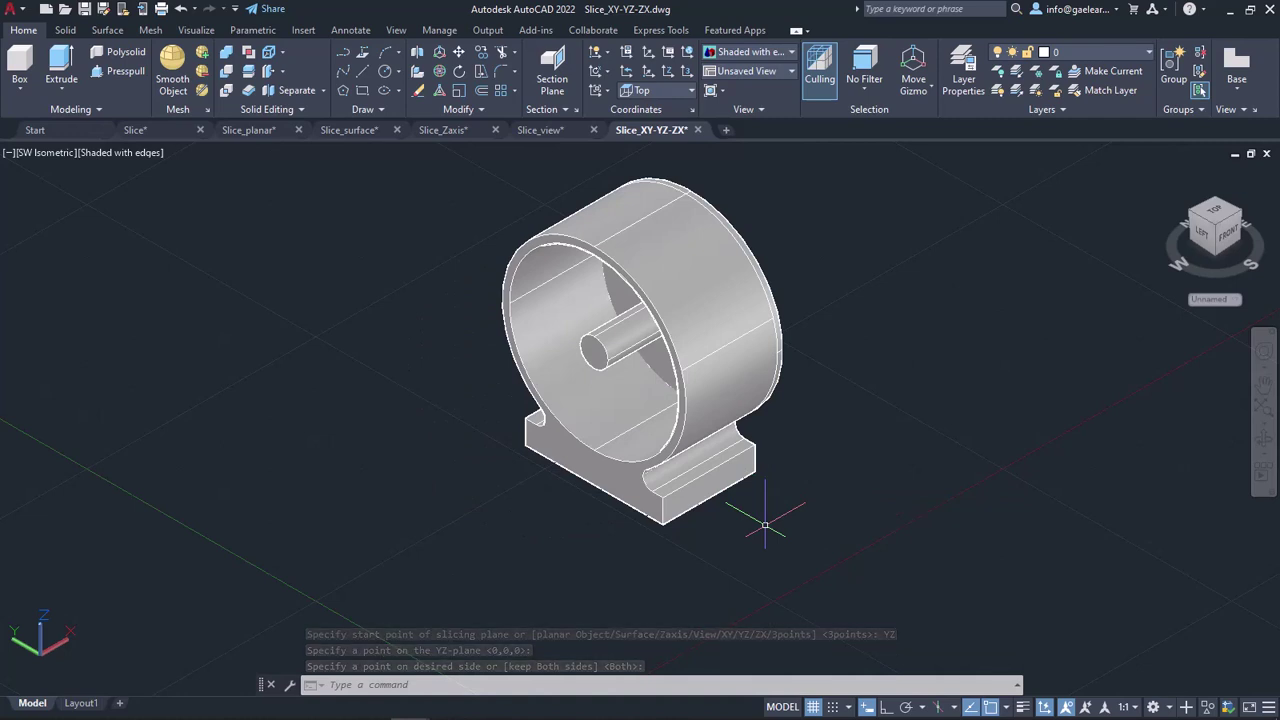
key("ctrl+z")
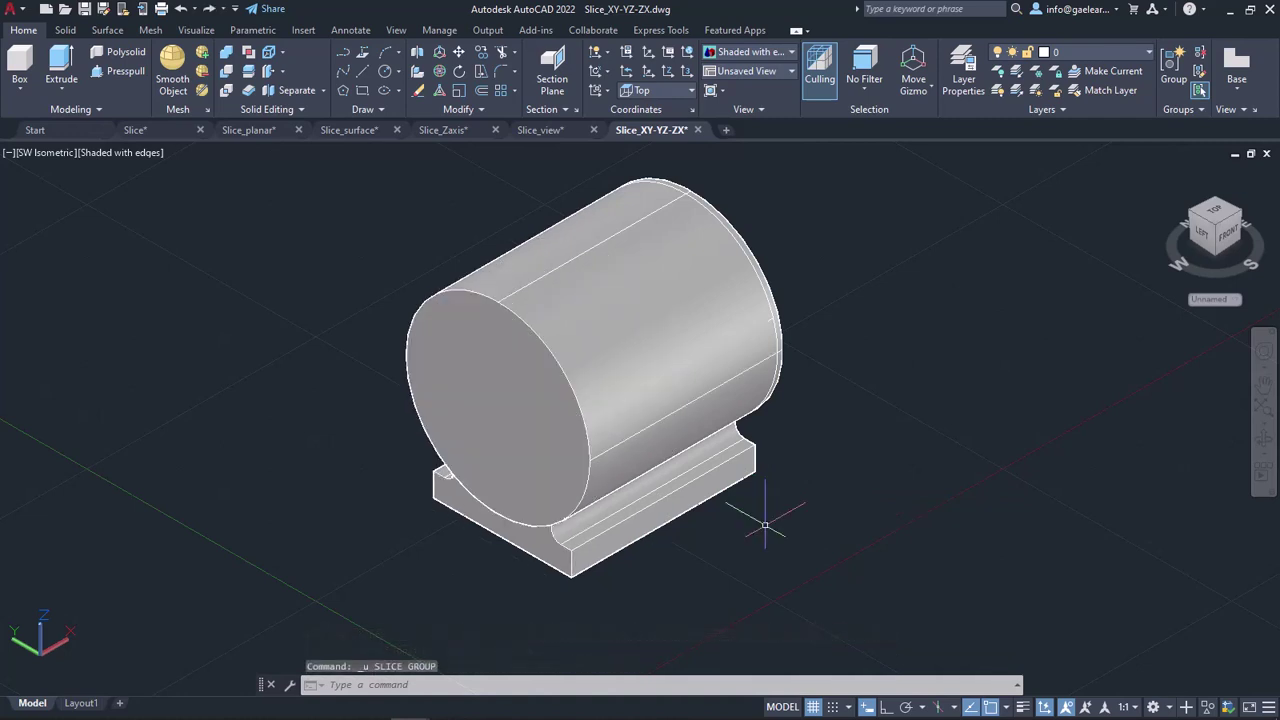
Step: Run SLICE on the housing with a ZX plane through the base's midpoint
left_click(246, 72)
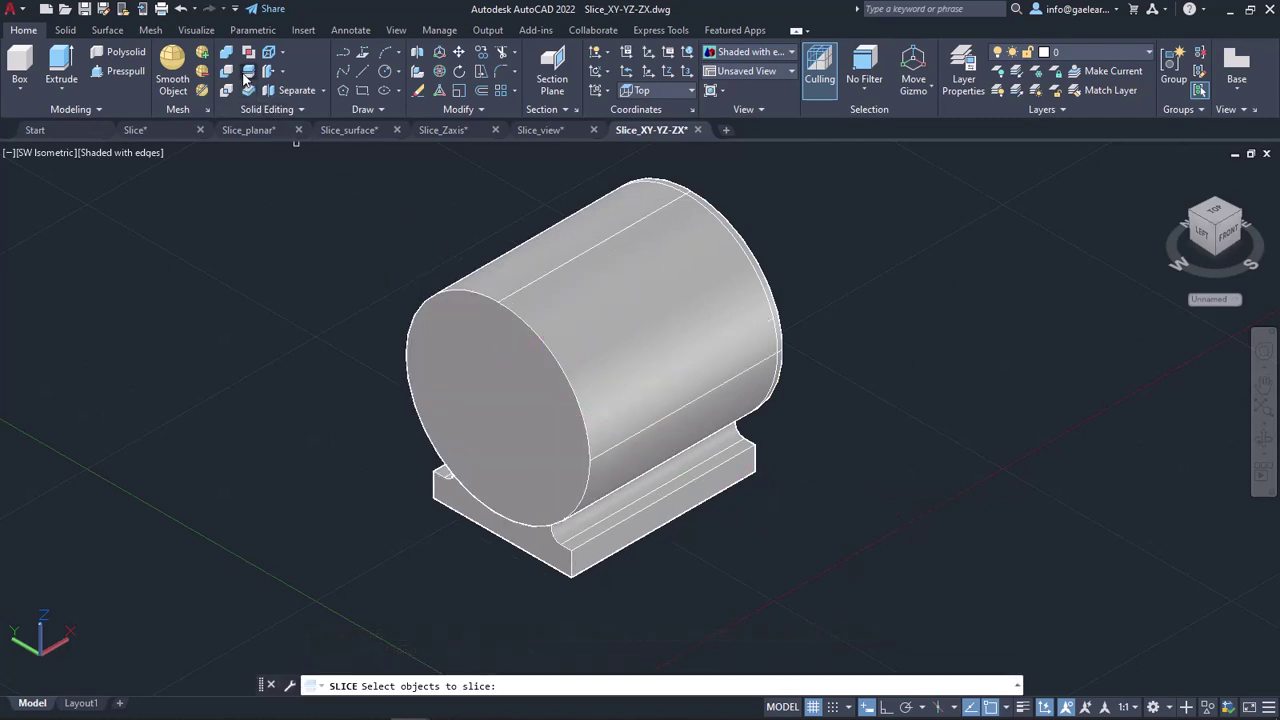
left_click(458, 333)
key("Return")
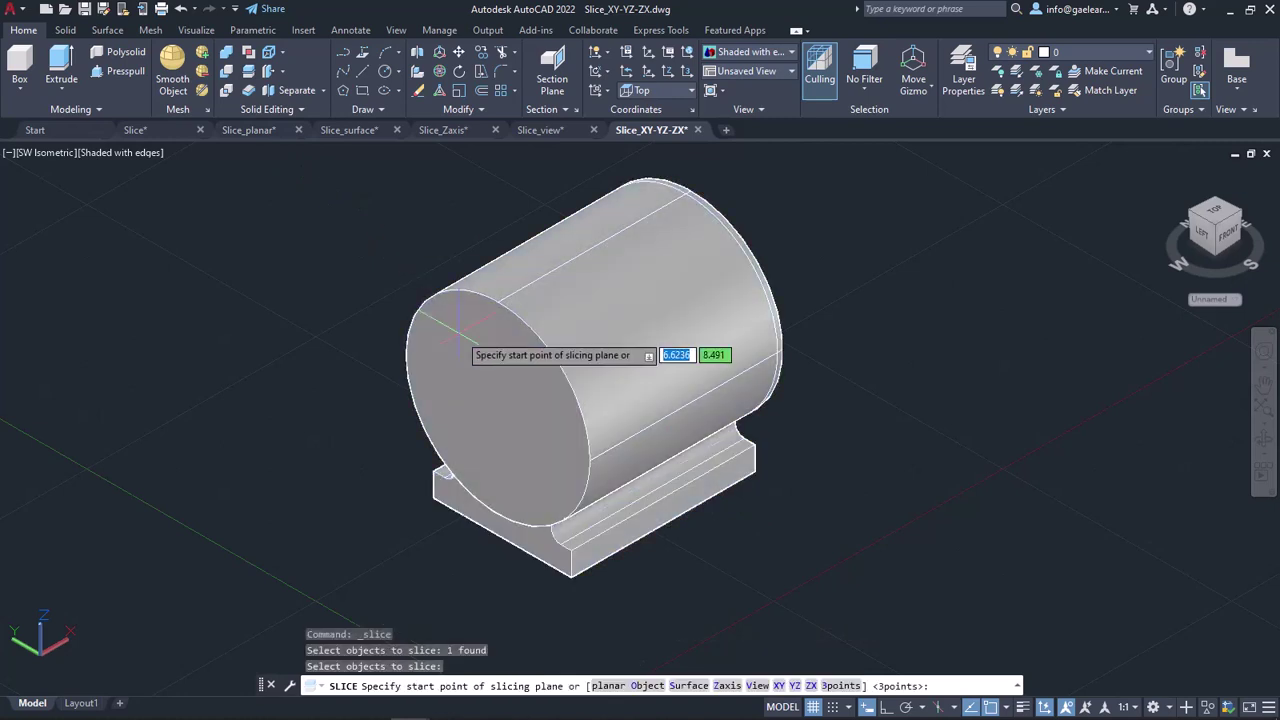
left_click(811, 686)
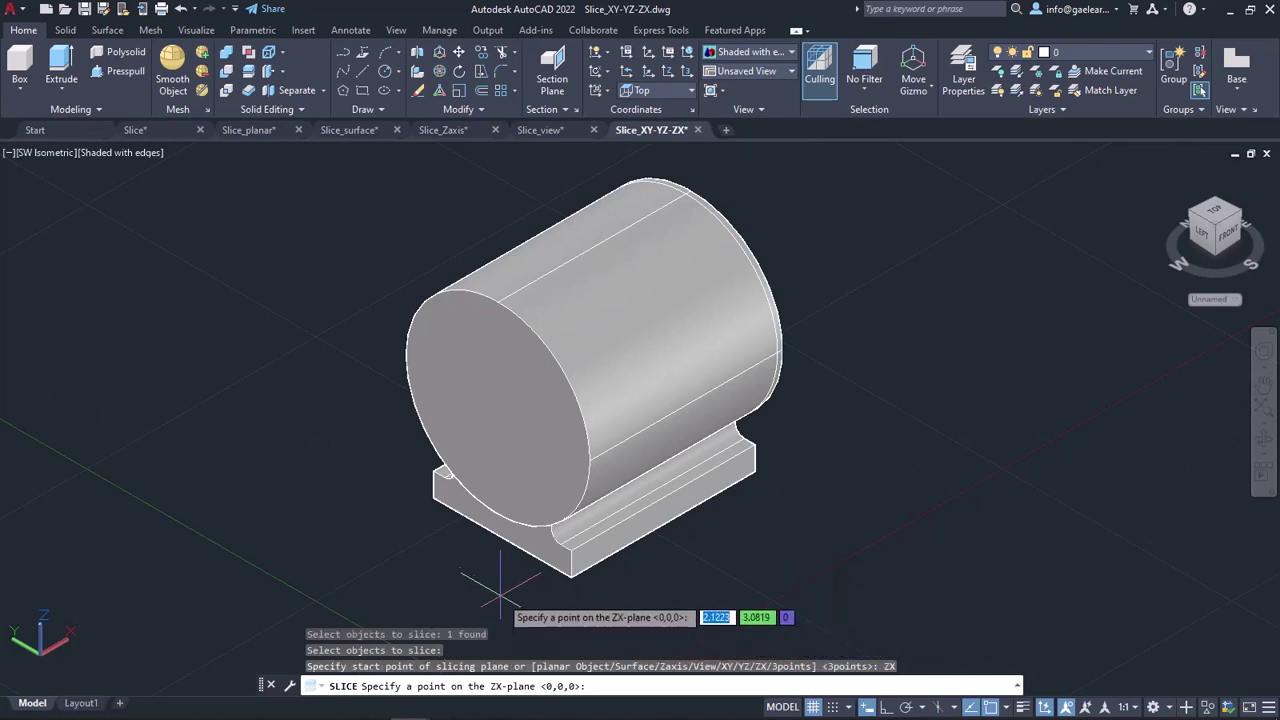
left_click(502, 540)
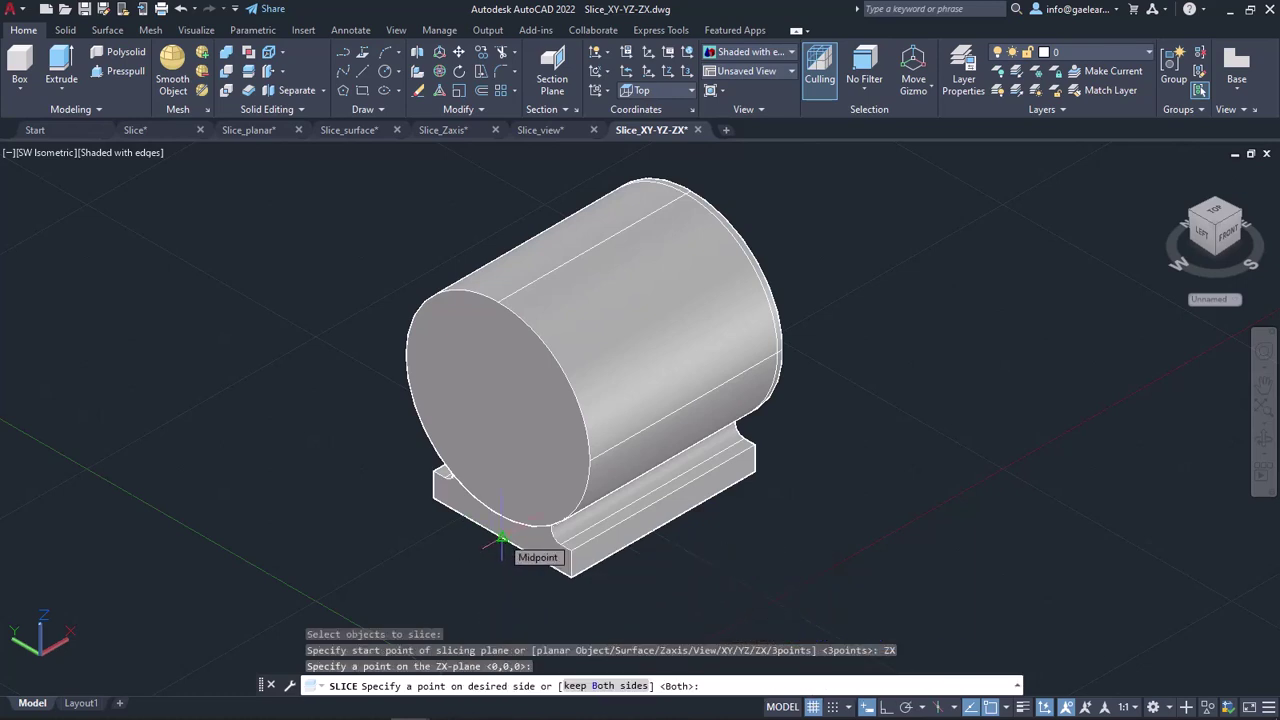